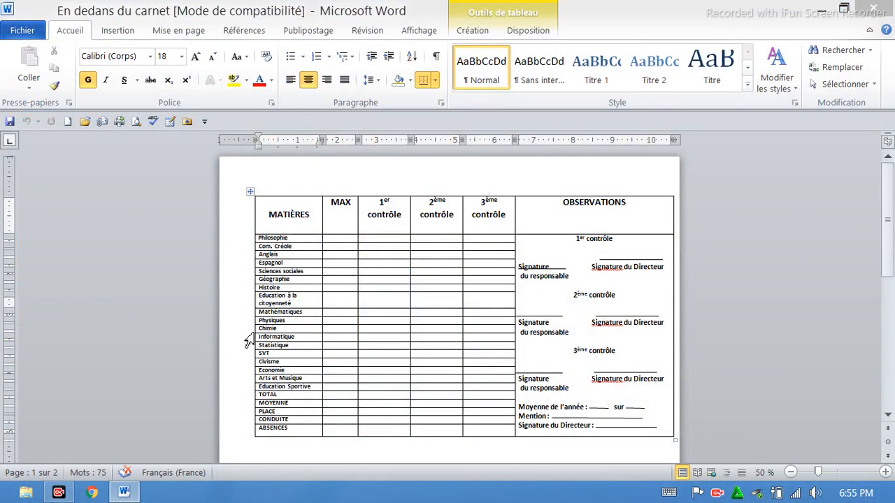
- Create a new blank Word document
key(super)
click(104, 104)
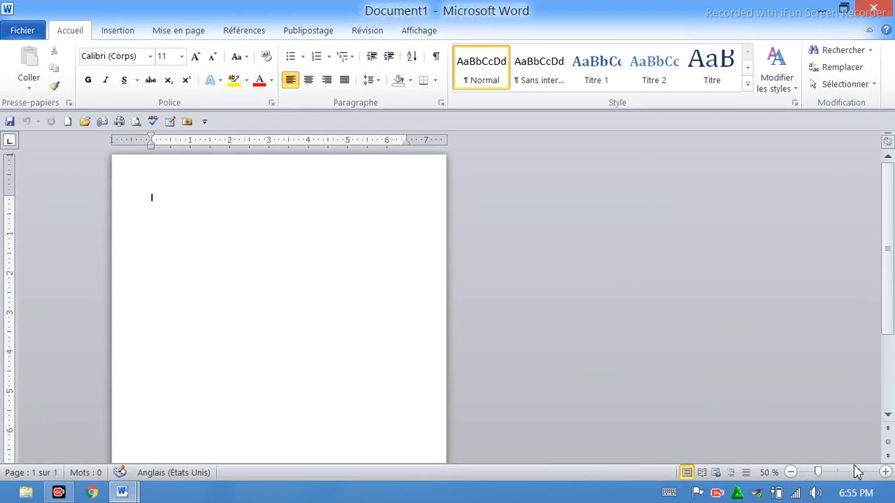
click(885, 472)
click(885, 473)
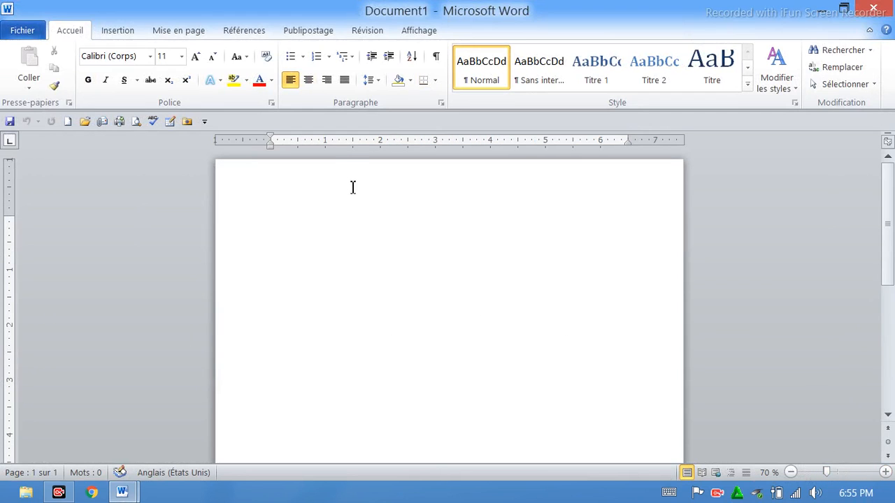
- Set the page orientation of the blank document to landscape (Paysage)
click(175, 31)
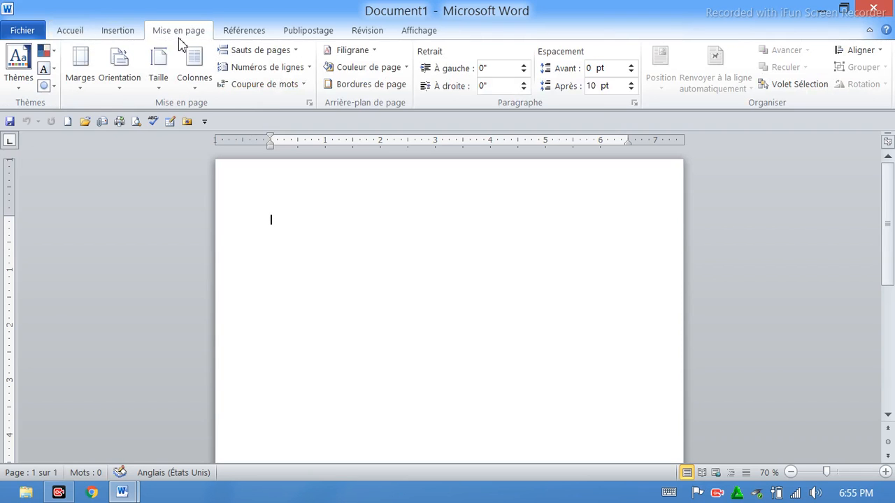
click(119, 70)
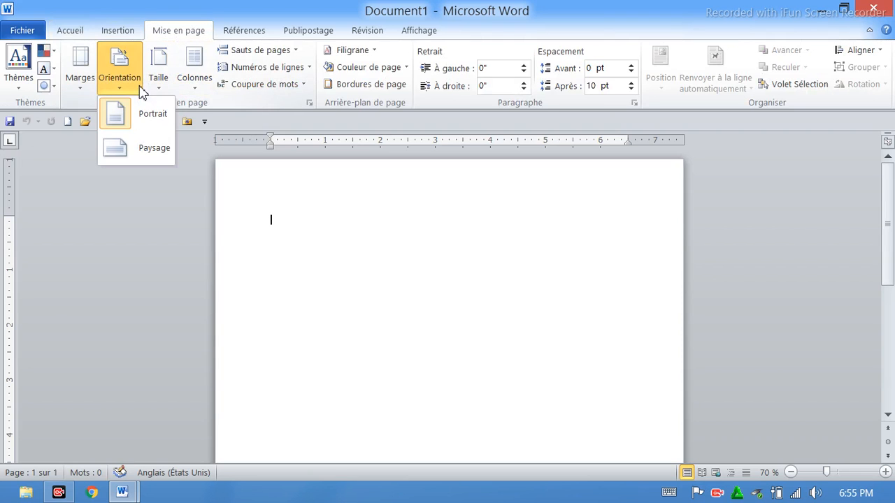
click(147, 149)
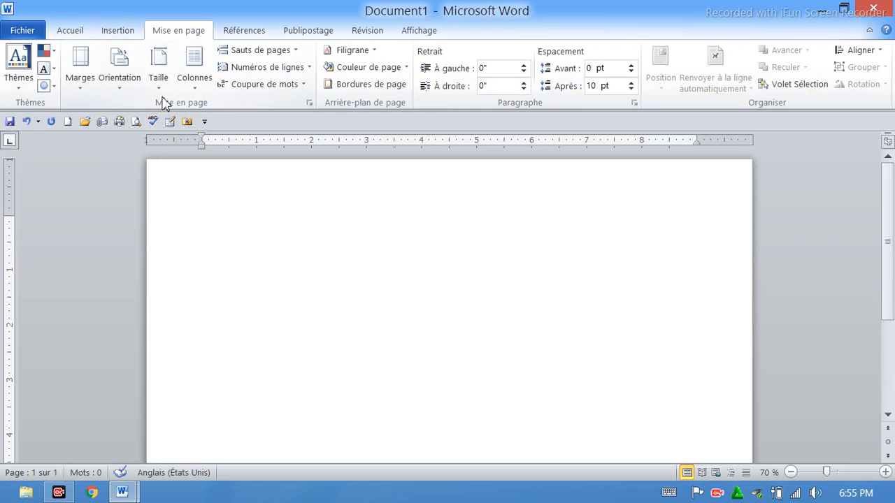
- Insert a table with 7 columns and 30 rows, keeping the automatic fixed column width
click(127, 32)
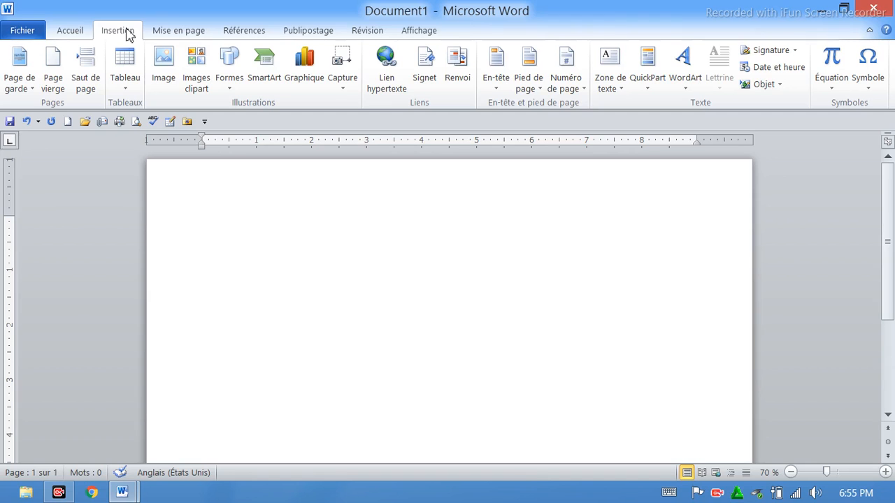
click(132, 88)
click(169, 273)
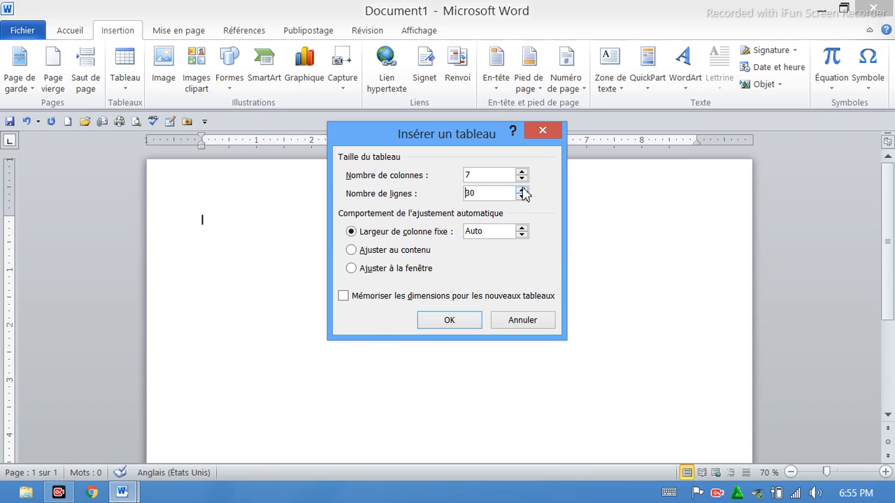
click(440, 319)
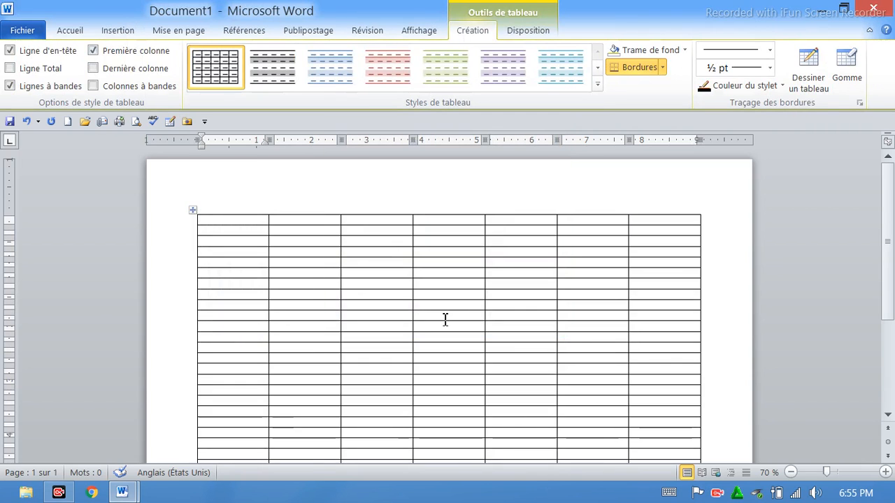
- Examine the new table's fit on the page and compare it with the table in the "En dedans du carnet" document
scroll(445, 319, down, 3)
scroll(445, 320, up, 3)
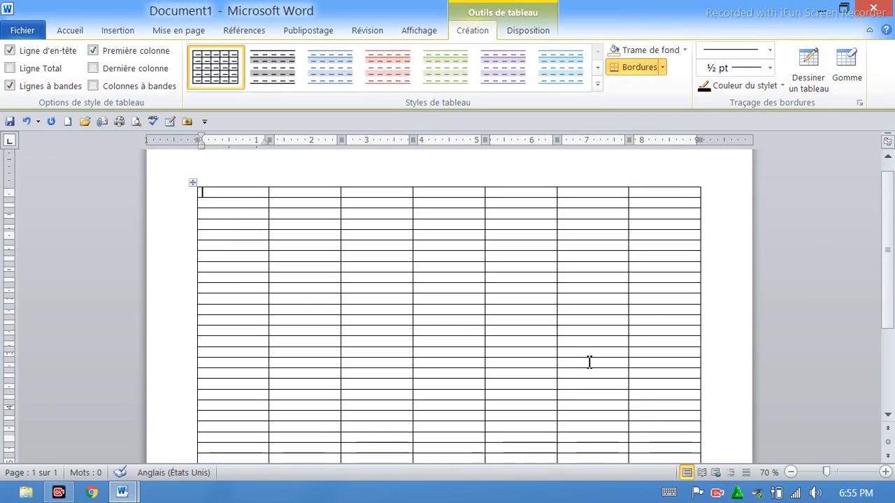
click(791, 473)
click(790, 472)
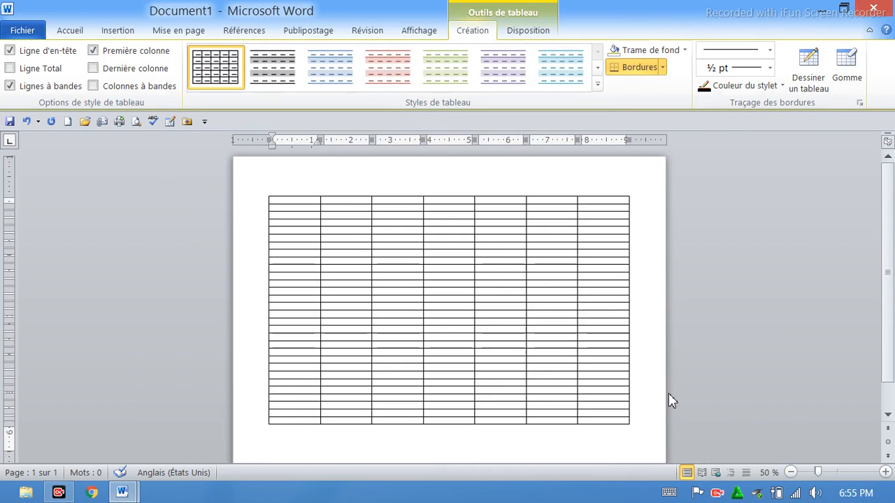
click(885, 473)
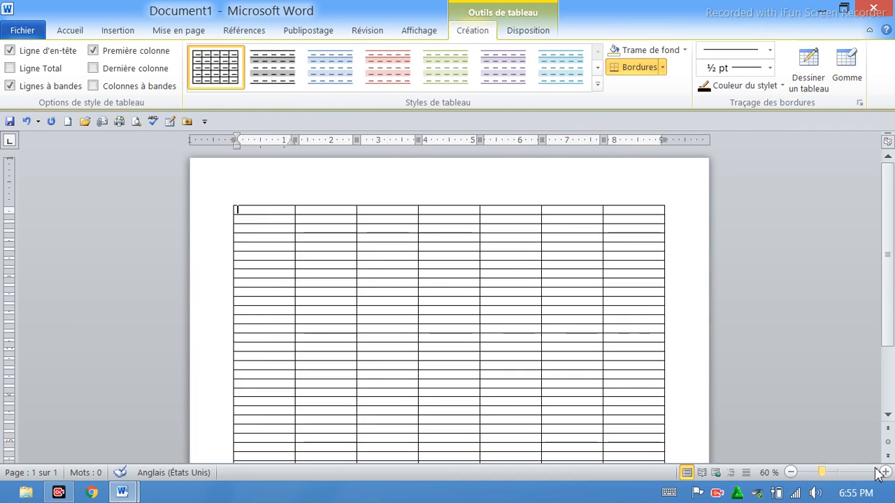
scroll(405, 273, down, 1)
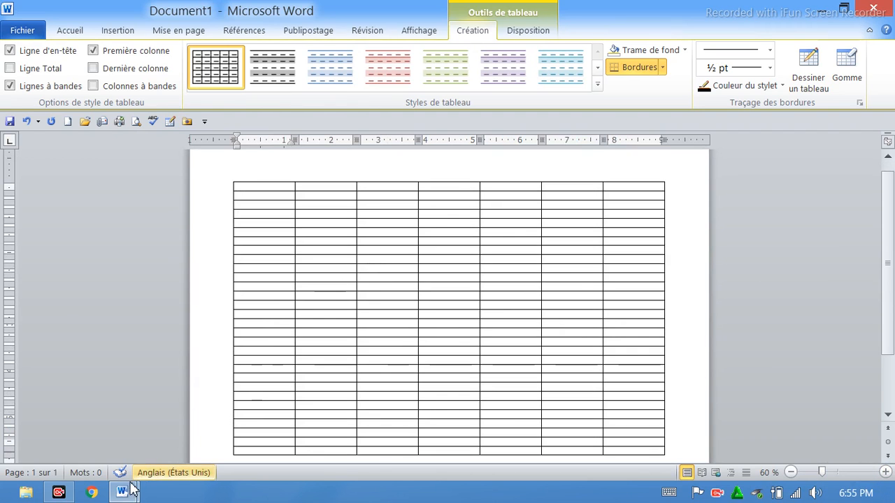
mouse_move(122, 492)
click(123, 428)
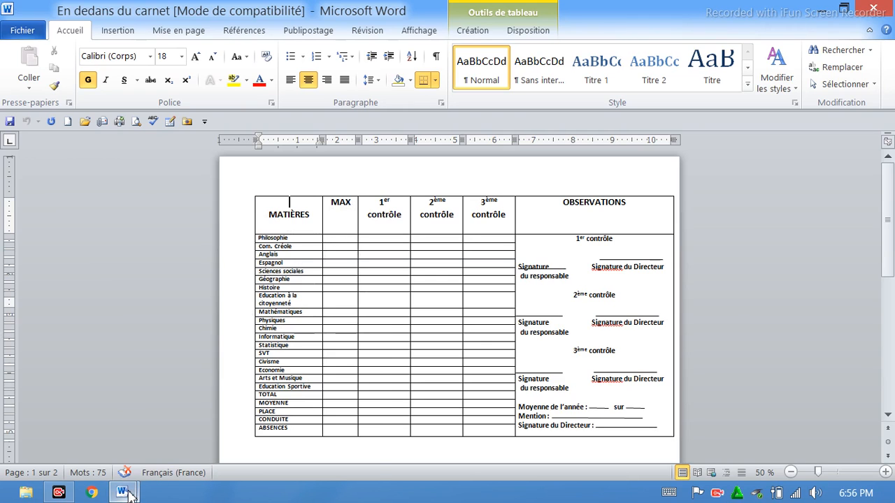
mouse_move(123, 492)
click(227, 420)
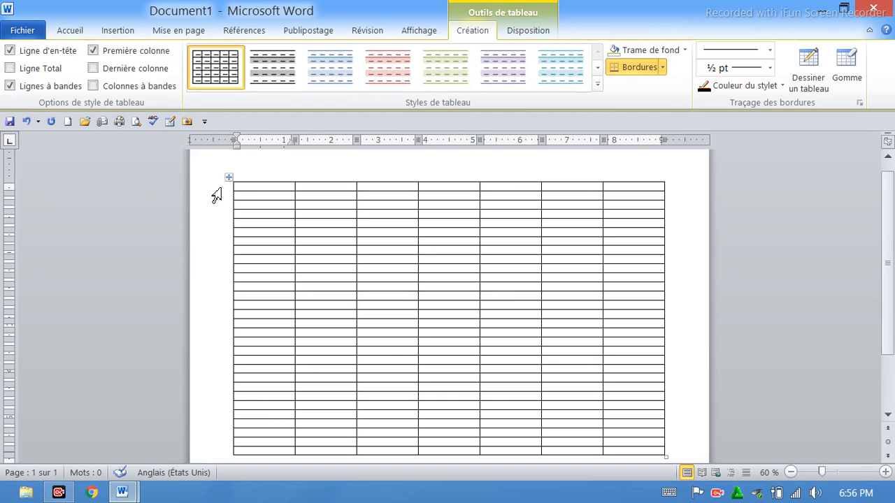
- Try to merge the first four rows across all seven columns into one cell, and undo the merge
drag(239, 186, 644, 213)
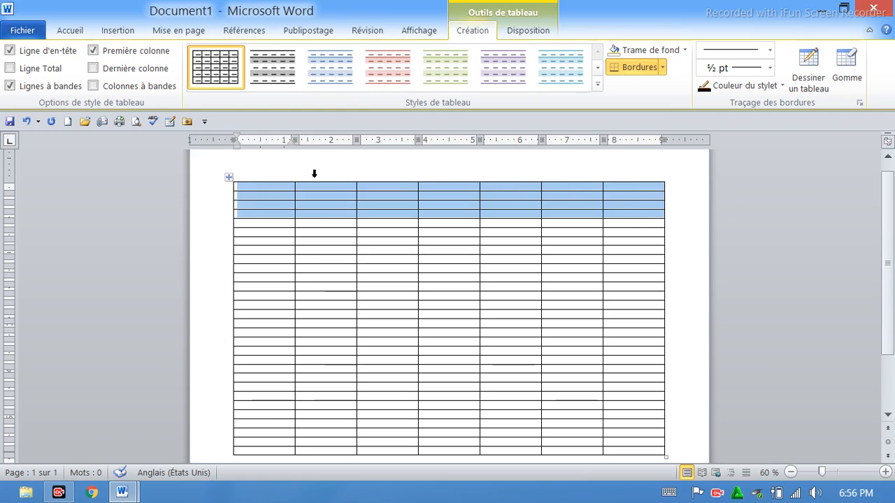
click(521, 33)
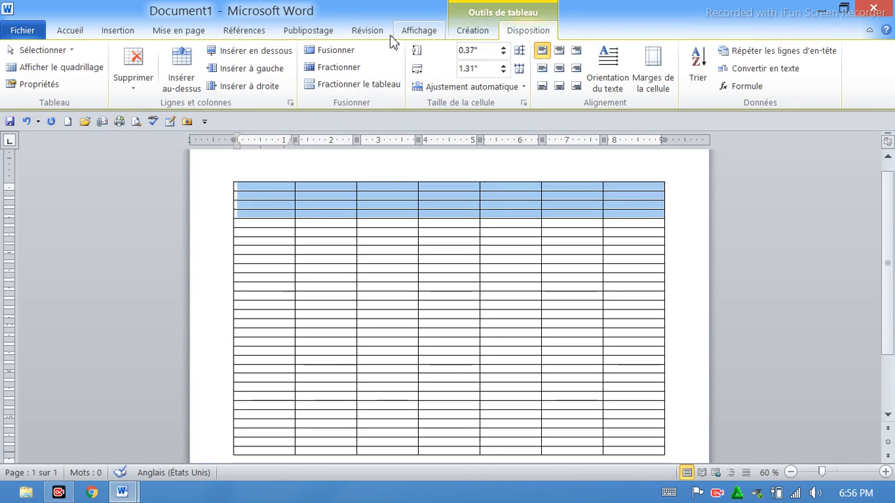
click(338, 51)
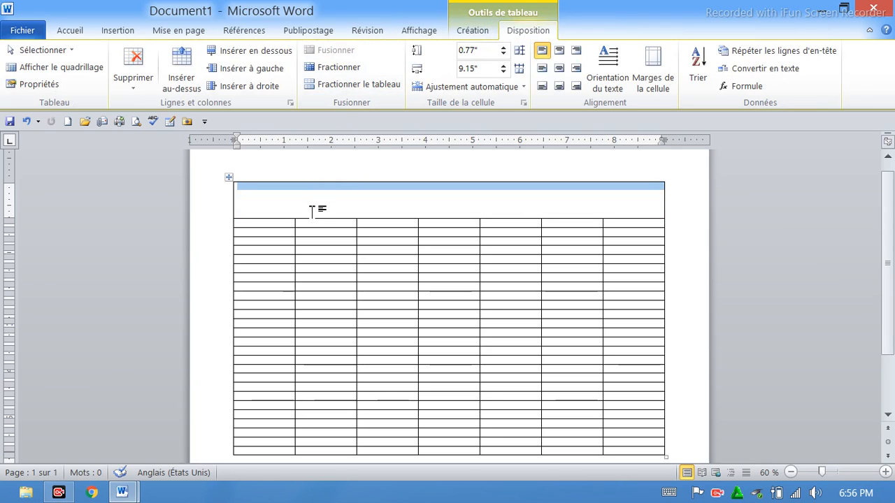
key(ctrl+z)
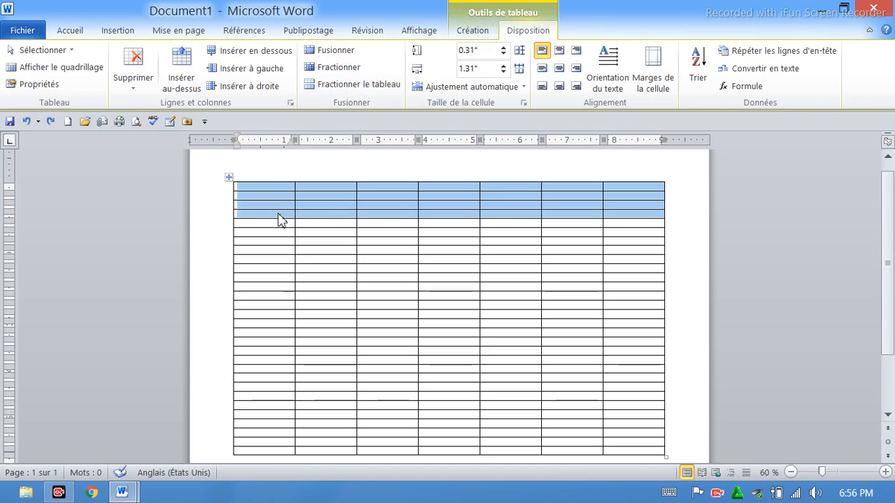
- Merge the top four cells of each of the first four columns into one tall header cell per column
click(242, 214)
drag(242, 216, 261, 190)
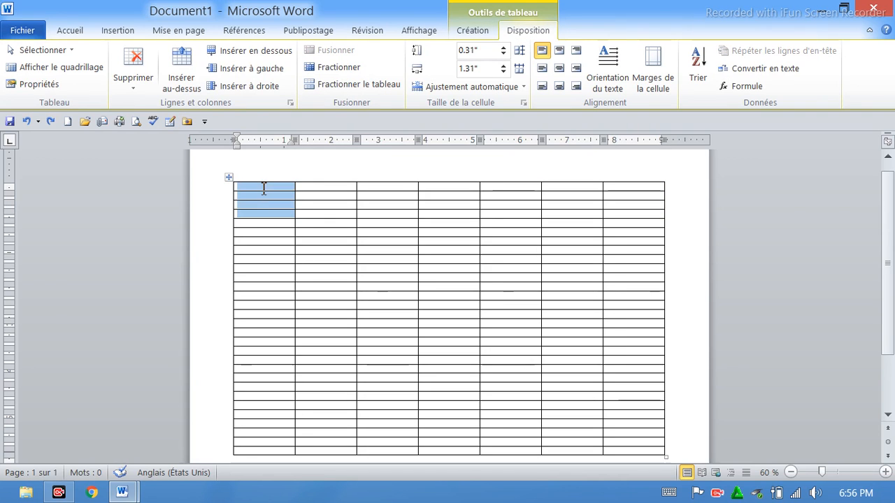
click(330, 50)
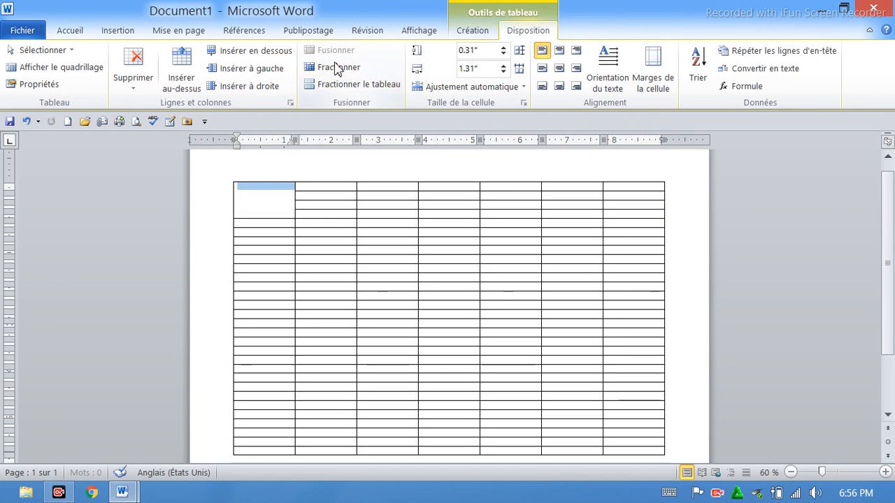
drag(306, 216, 324, 189)
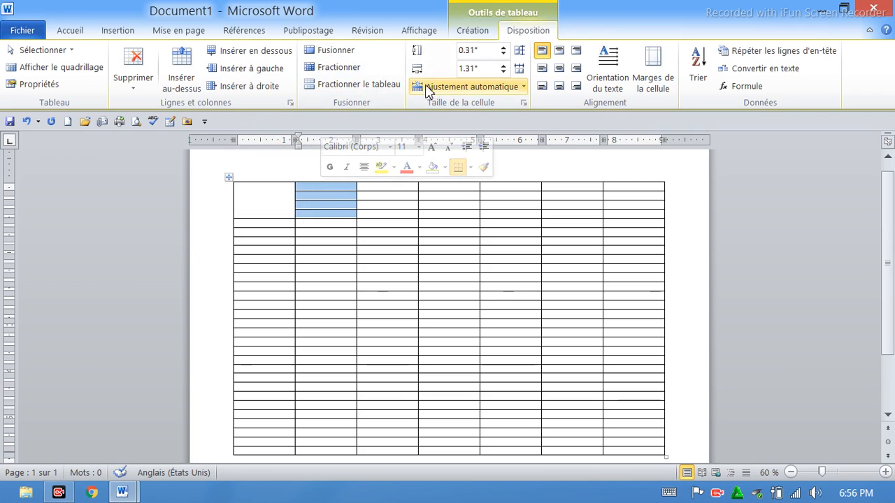
click(346, 51)
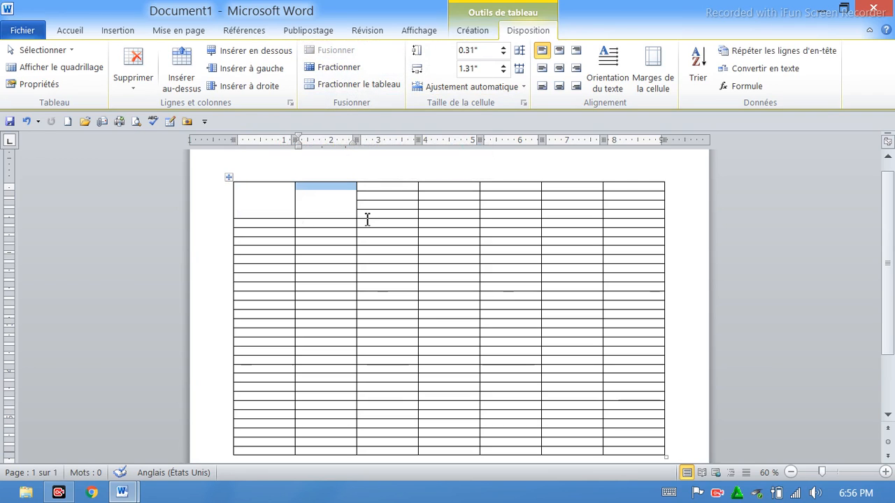
drag(367, 214, 361, 188)
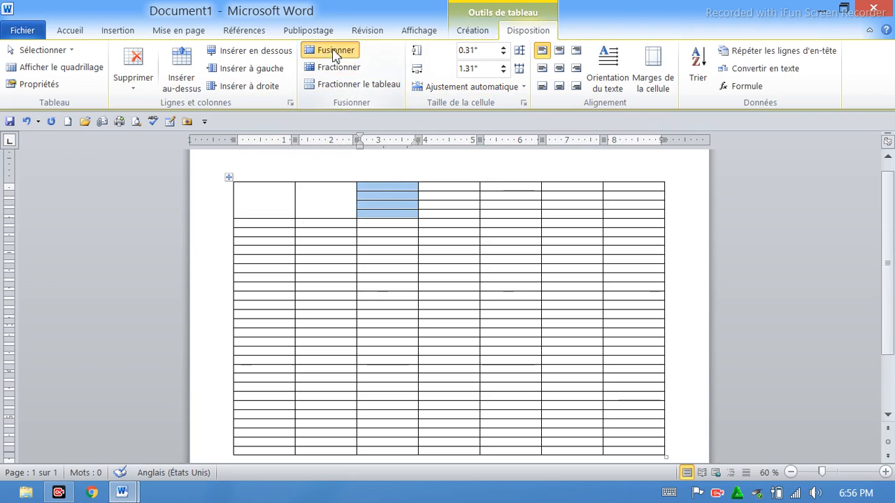
click(334, 53)
click(425, 213)
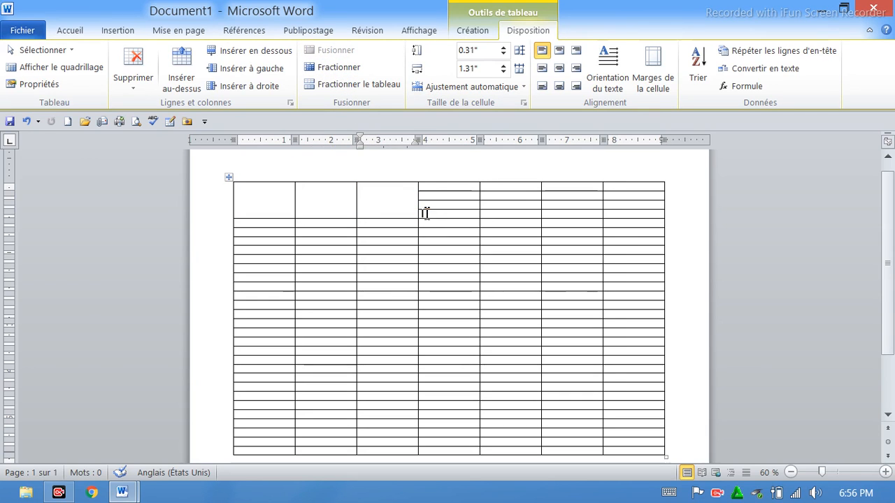
drag(426, 213, 438, 179)
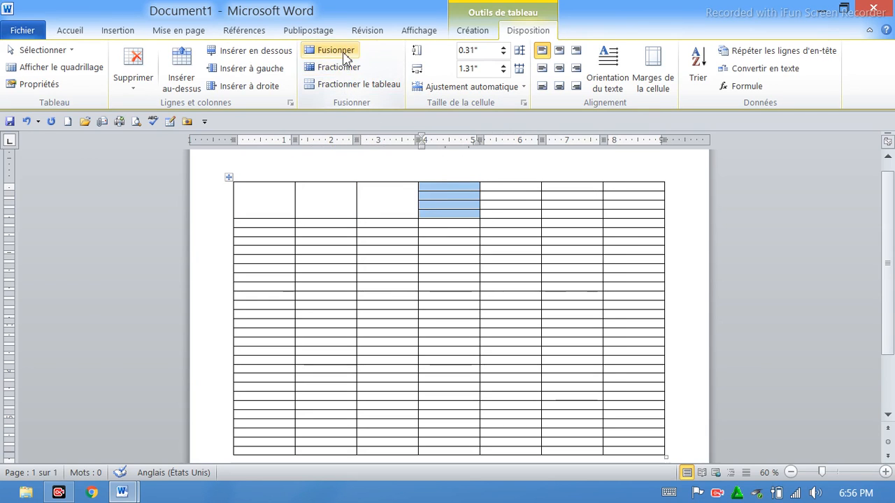
click(343, 53)
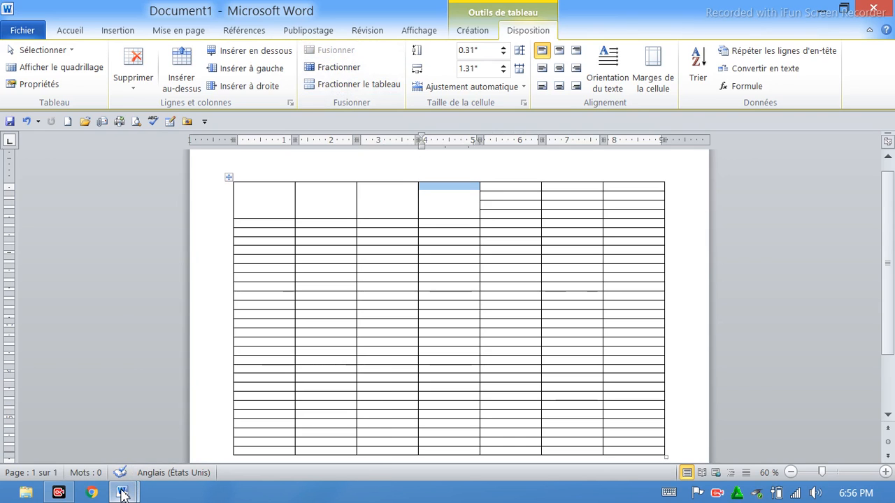
- Check the header layout in "En dedans du carnet", and merge the top four cells in each of columns five, six and seven
mouse_move(121, 492)
click(126, 445)
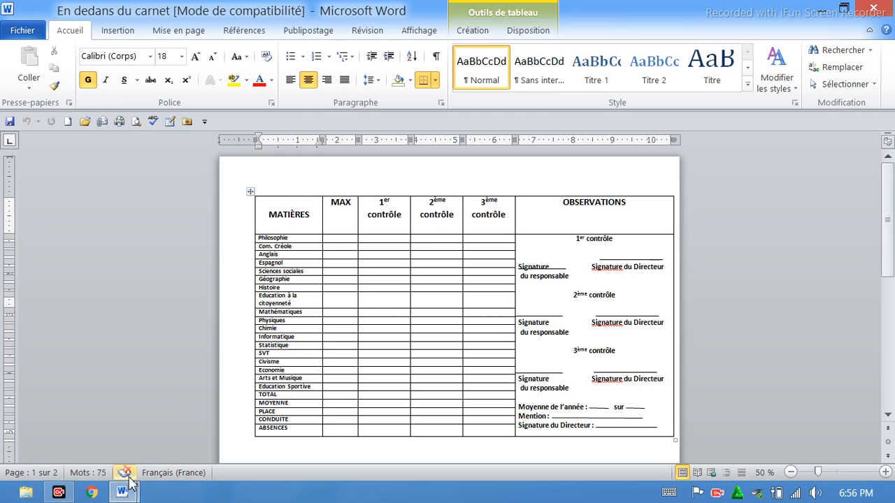
mouse_move(123, 492)
click(238, 438)
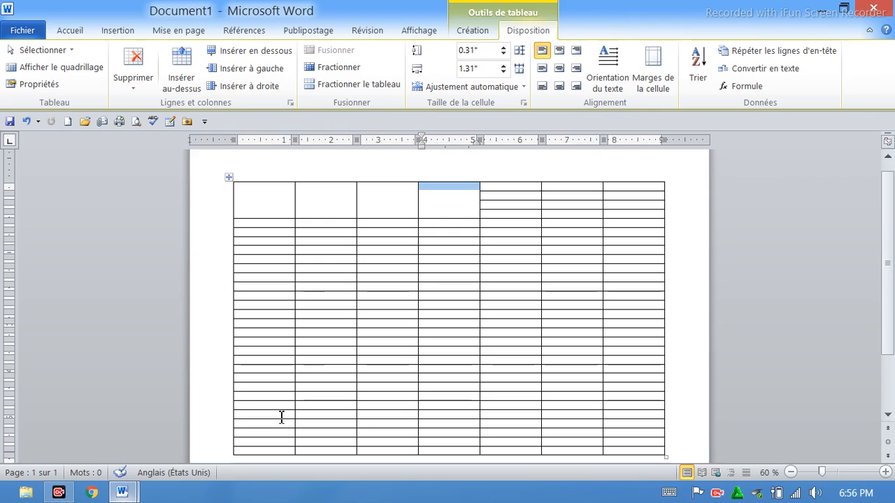
drag(493, 217, 509, 187)
click(336, 51)
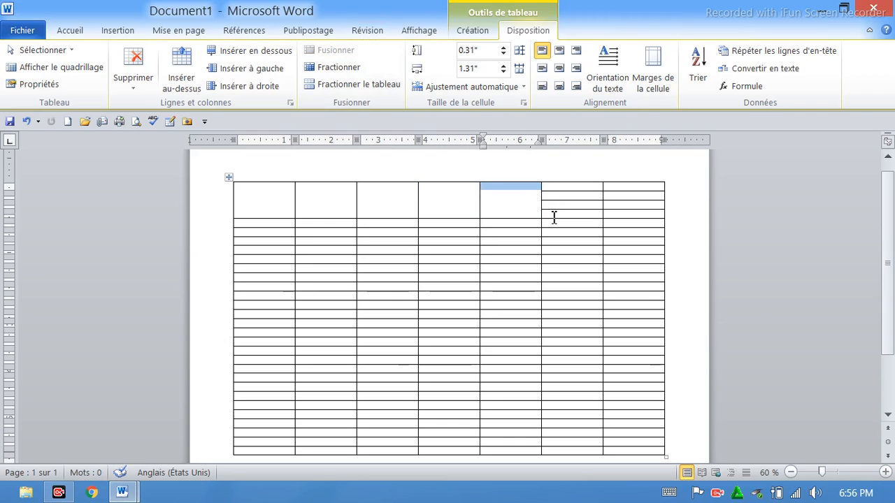
drag(554, 217, 573, 185)
click(321, 51)
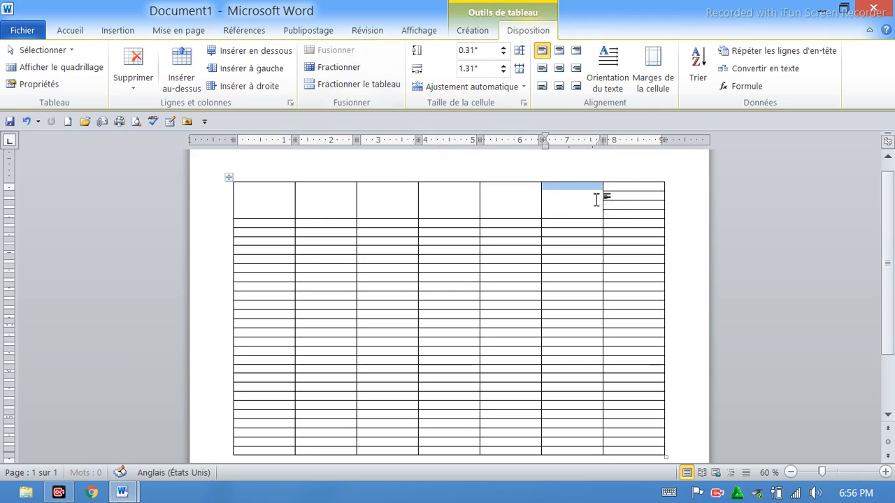
drag(613, 214, 624, 188)
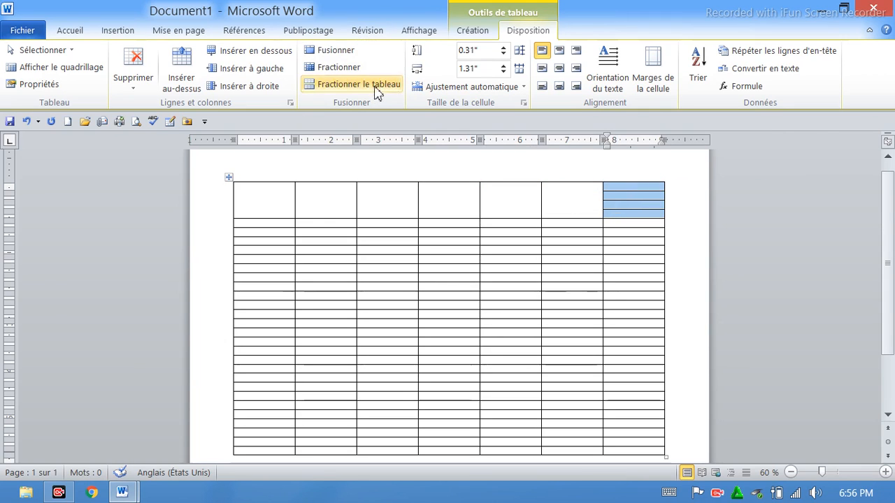
click(335, 53)
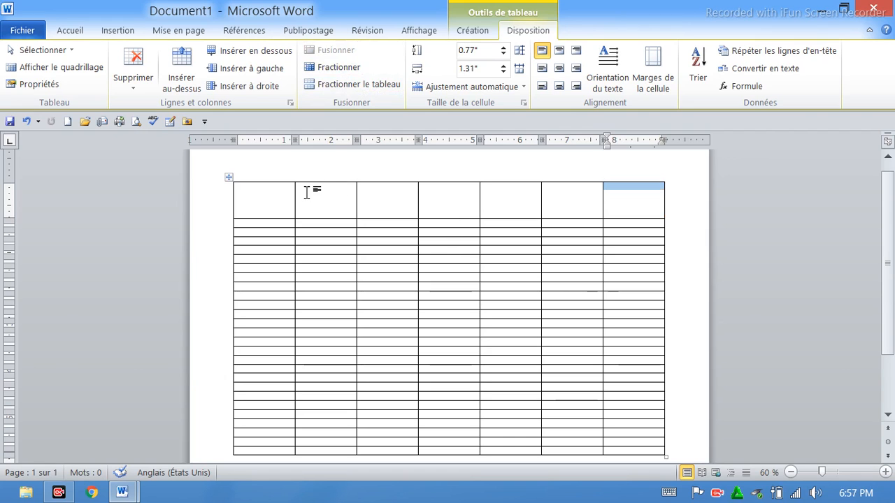
- Switch to the "En dedans du carnet" document and copy the "MATIÈRES" heading from its table
click(272, 207)
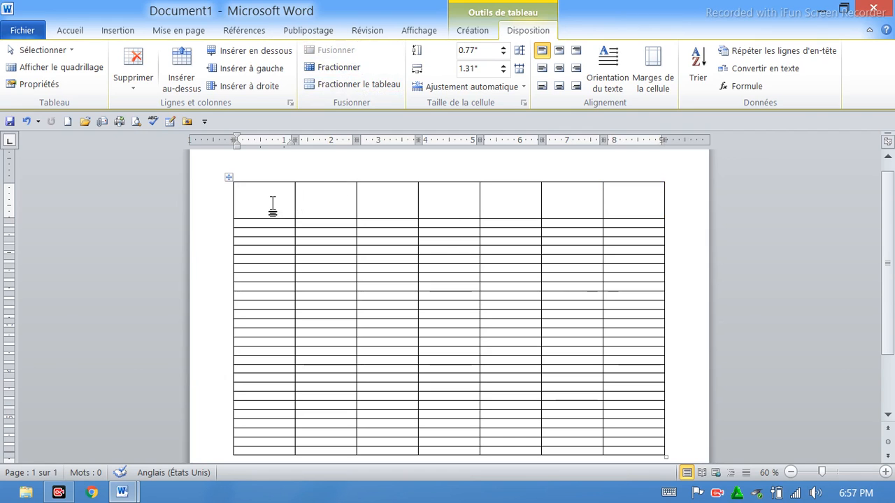
click(124, 491)
click(161, 423)
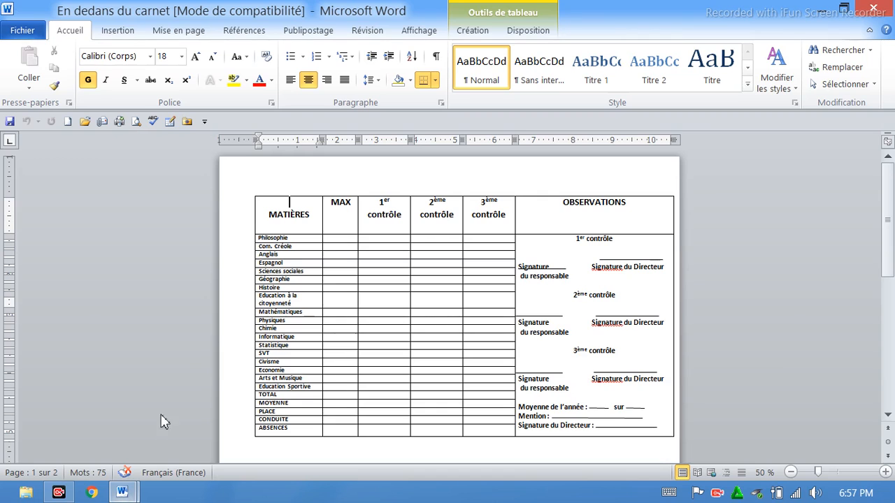
drag(307, 216, 266, 215)
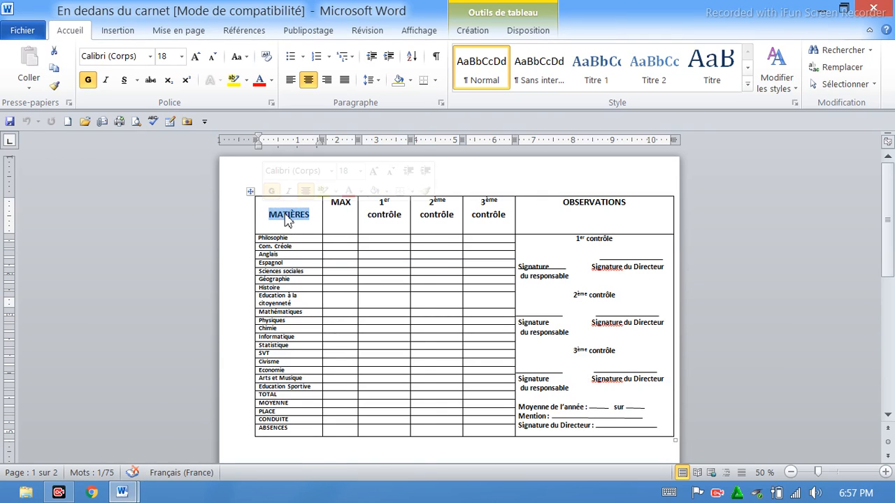
right_click(285, 214)
click(335, 130)
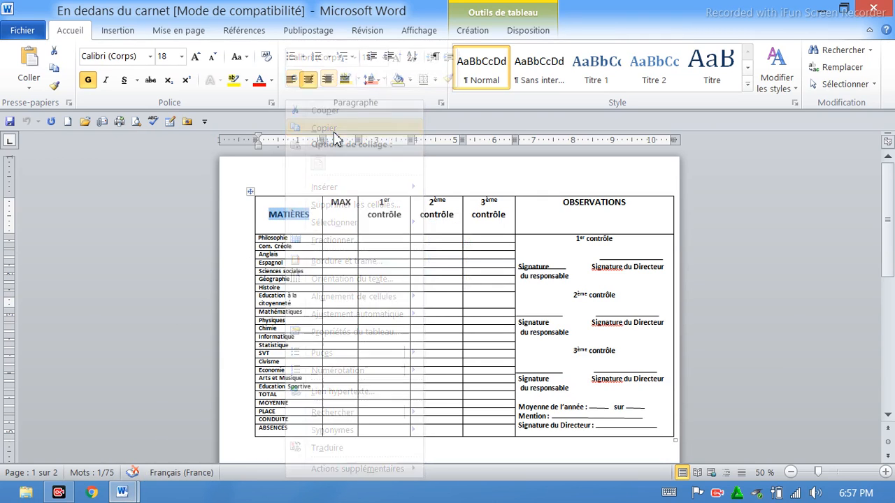
- Paste the copied "MATIÈRES" heading into the first header cell of the table in Document1
mouse_move(122, 494)
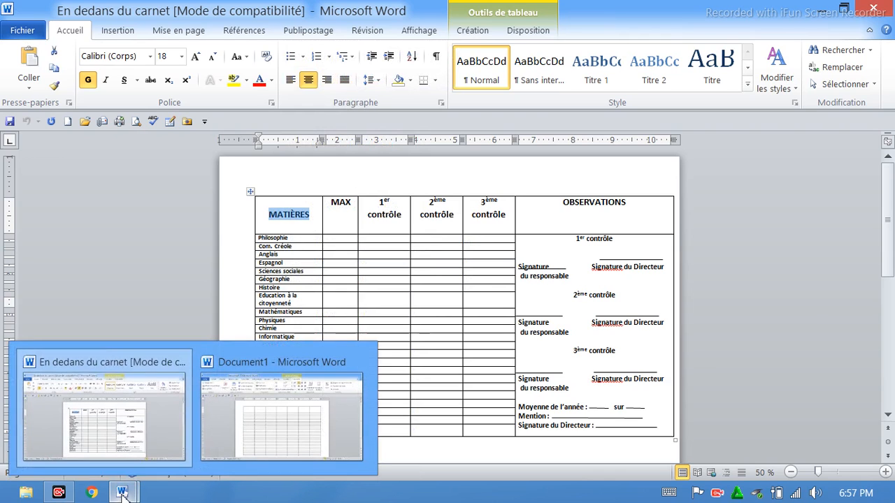
click(256, 410)
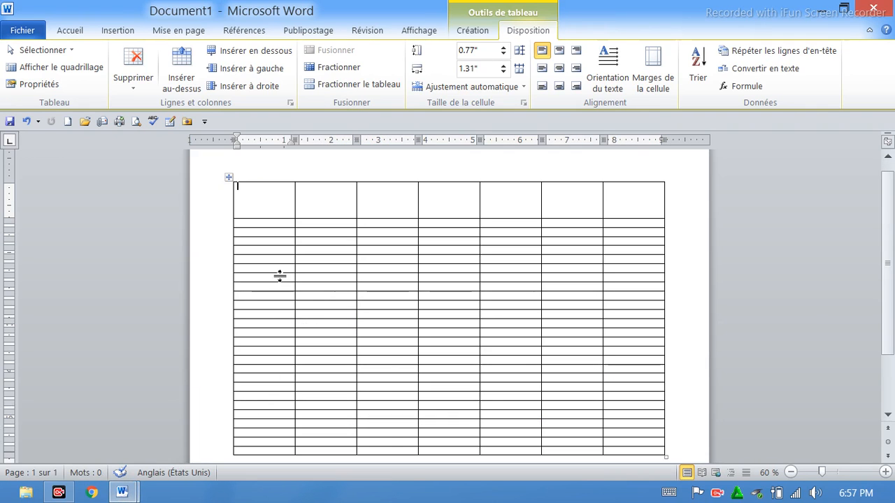
right_click(274, 208)
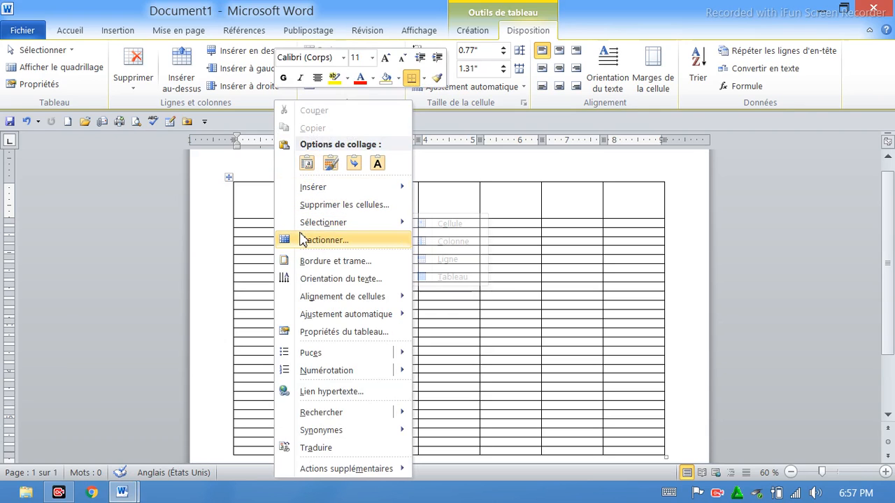
click(308, 162)
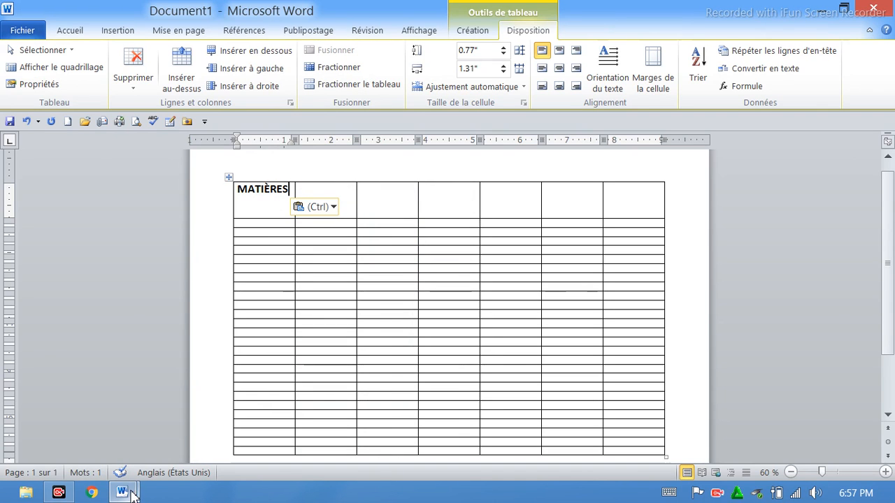
- In "En dedans du carnet", copy the header cells "MAX", "1er contrôle", "2ème contrôle" and "3ème contrôle"
mouse_move(124, 493)
click(157, 414)
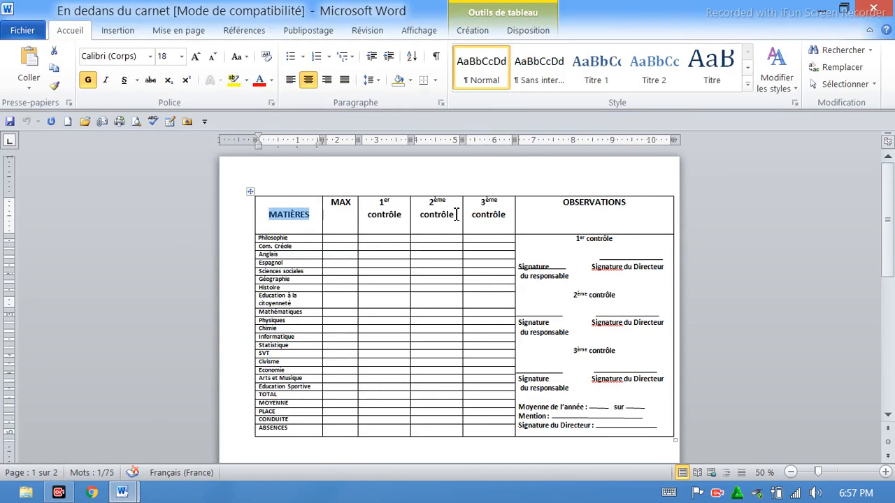
drag(504, 223, 354, 211)
right_click(383, 214)
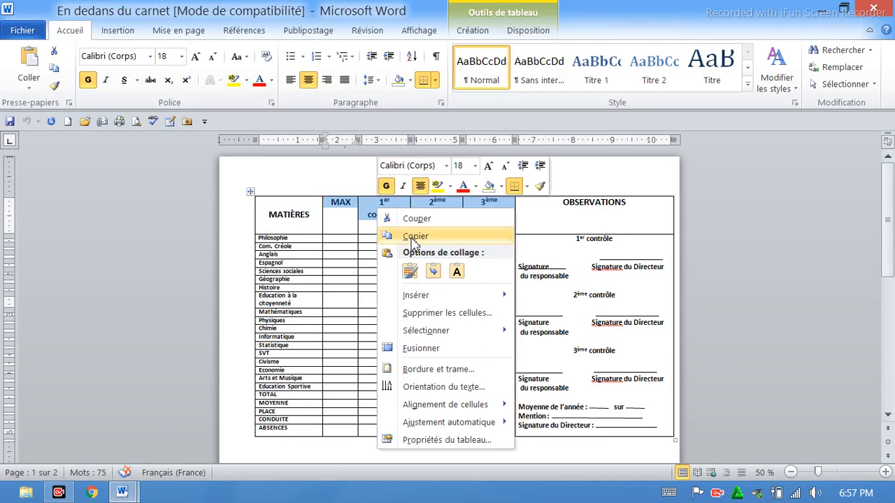
click(386, 234)
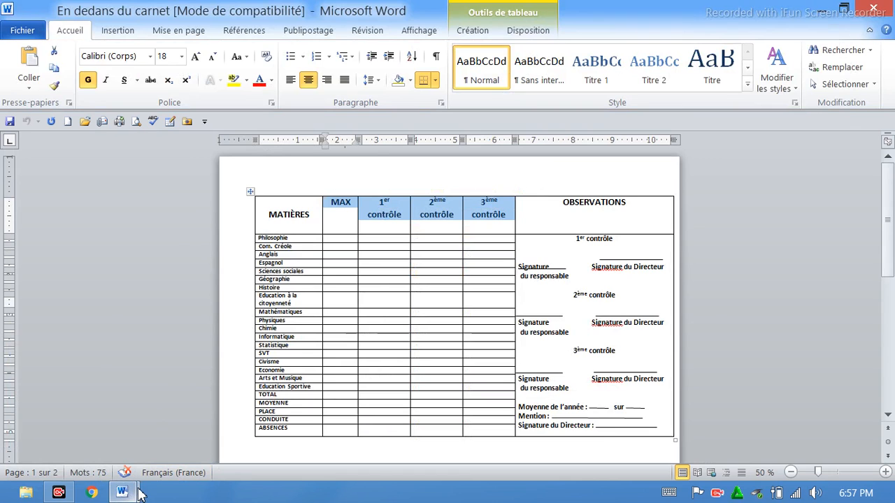
- Paste the four copied header cells into Document1 from the second header cell onward, replacing the existing cells
mouse_move(123, 492)
click(228, 455)
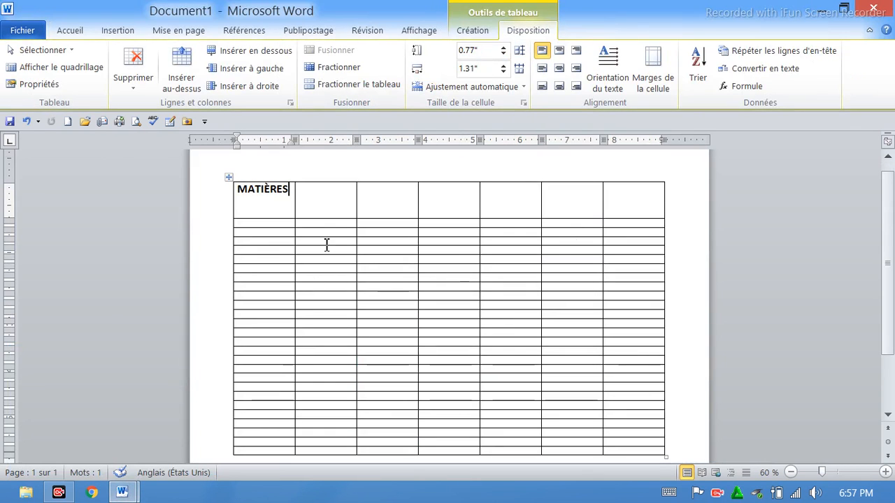
right_click(326, 211)
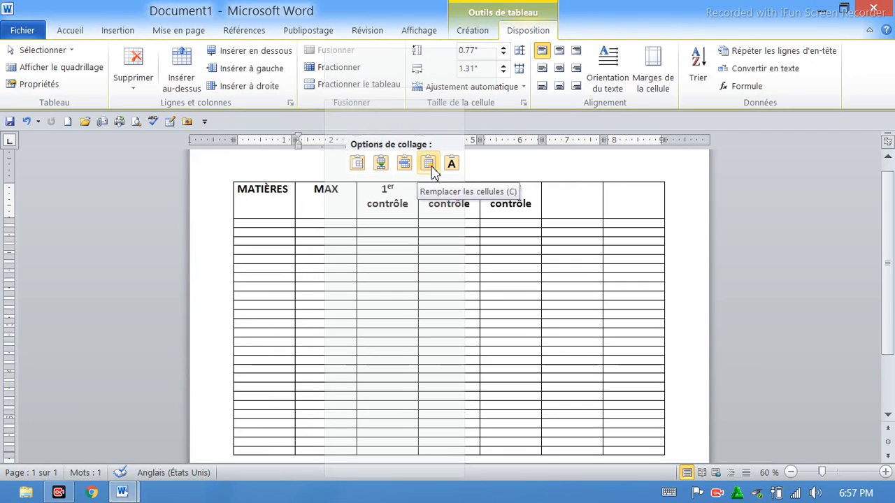
click(431, 165)
click(518, 202)
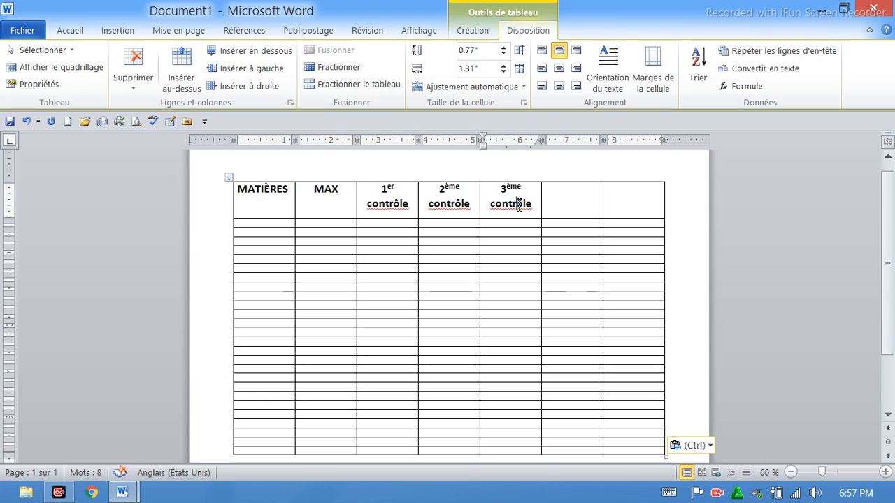
right_click(519, 207)
key(Escape)
- Check the header row in "En dedans du carnet", and merge Document1's two header cells after "3ème contrôle" into one
click(558, 203)
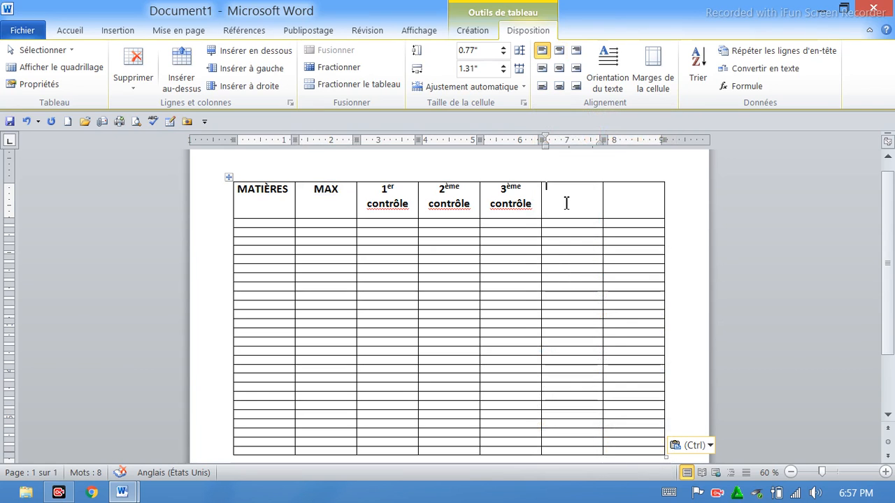
mouse_move(119, 493)
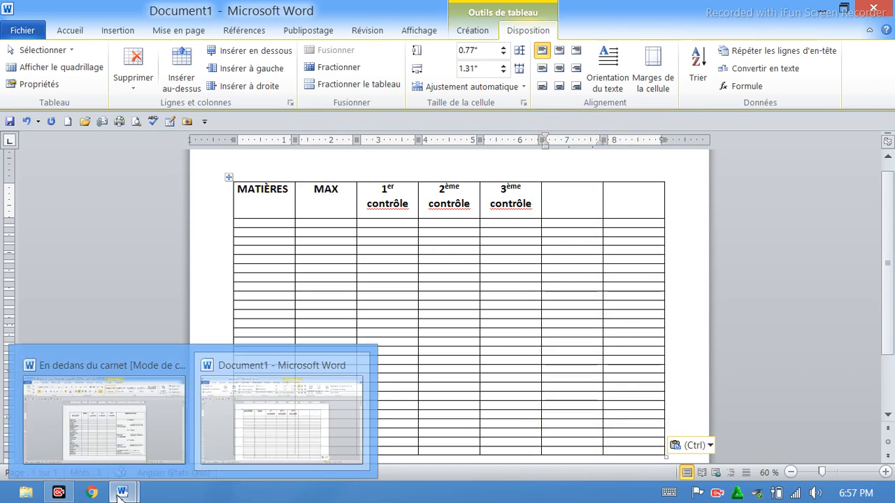
click(244, 417)
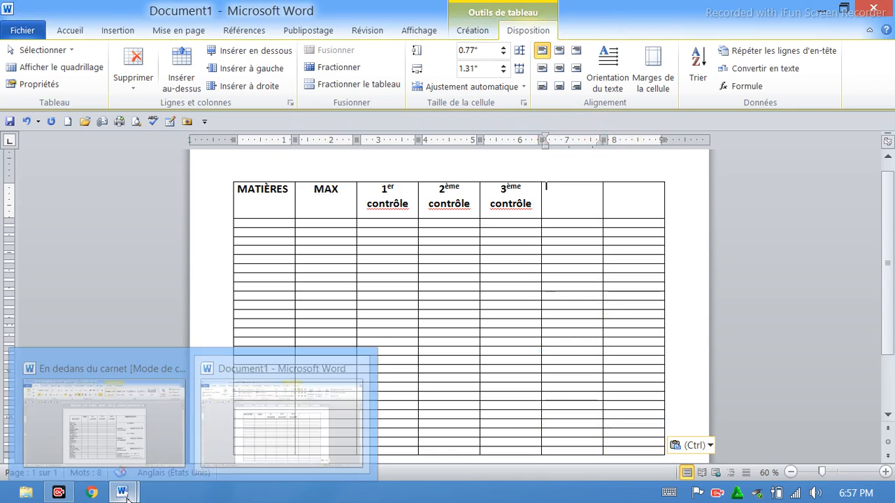
click(128, 455)
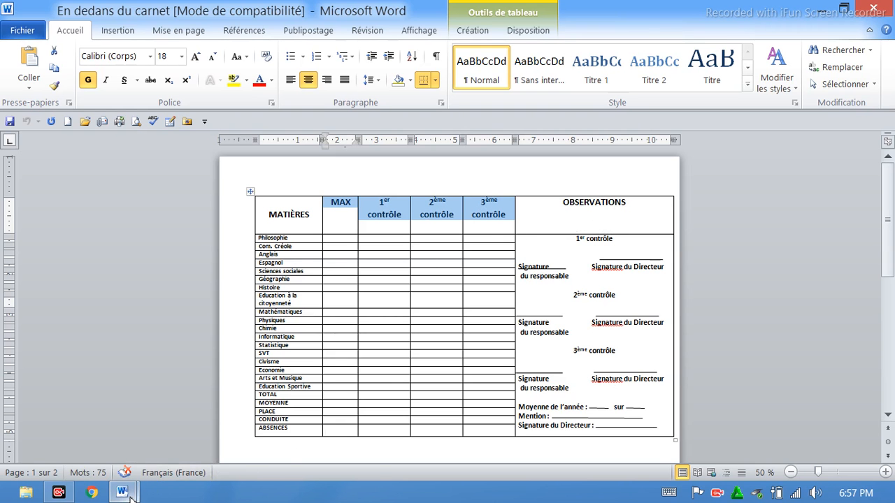
mouse_move(123, 493)
click(244, 435)
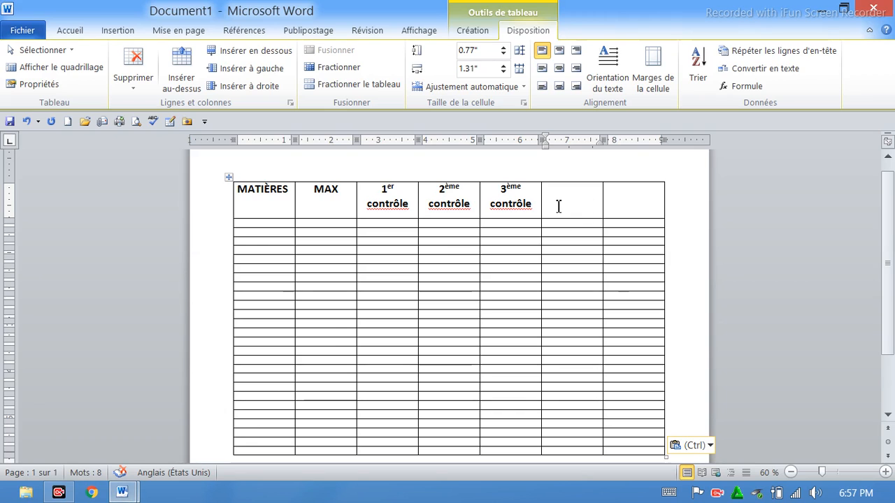
drag(599, 201, 624, 199)
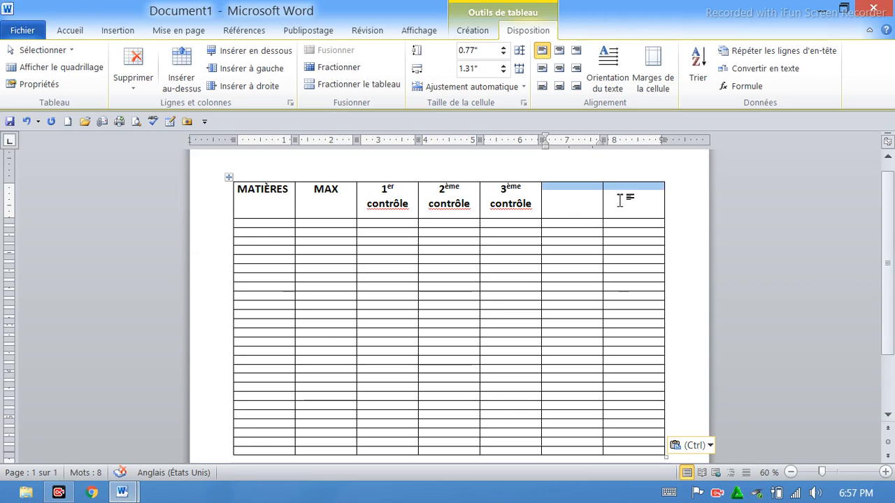
click(343, 57)
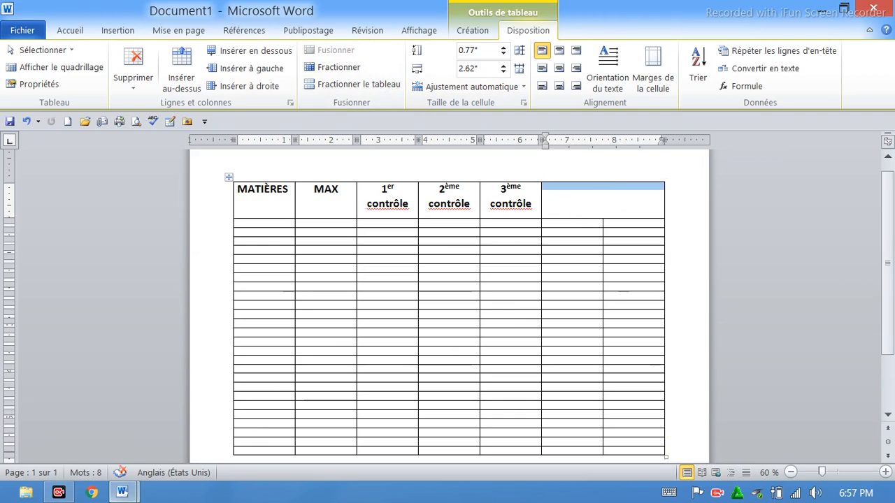
- Copy the "OBSERVATIONS" heading from the table in "En dedans du carnet"
mouse_move(124, 491)
click(135, 434)
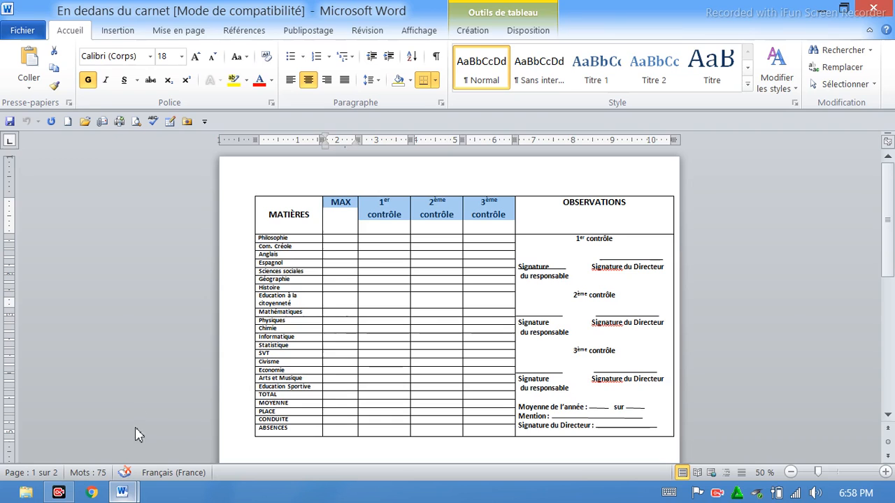
drag(640, 208, 556, 203)
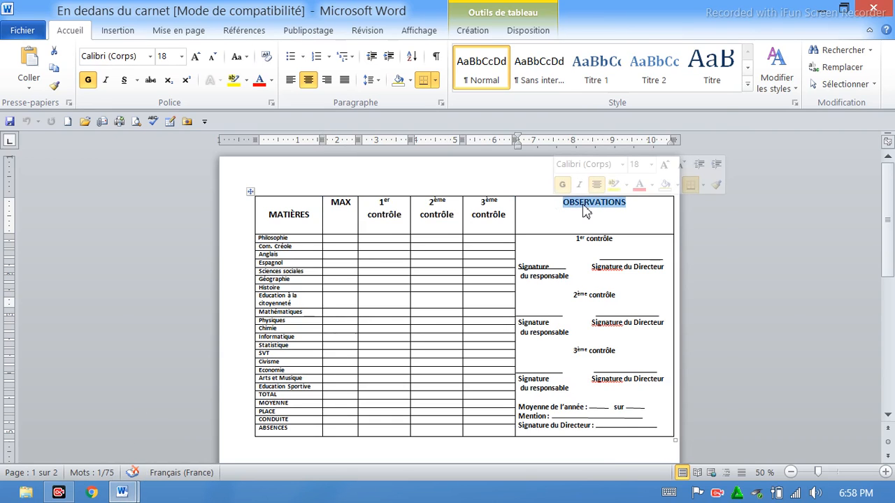
right_click(582, 205)
click(621, 128)
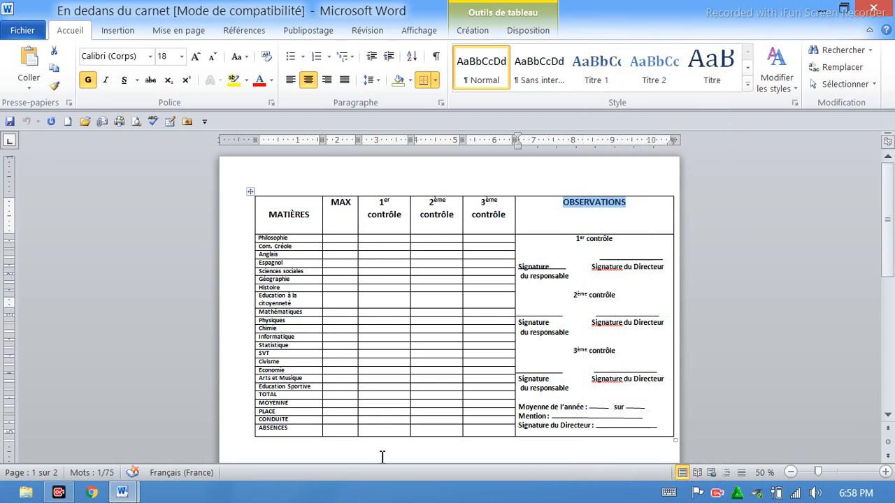
- Paste the copied "OBSERVATIONS" heading into Document1's merged last header cell, keeping the source formatting
mouse_move(123, 494)
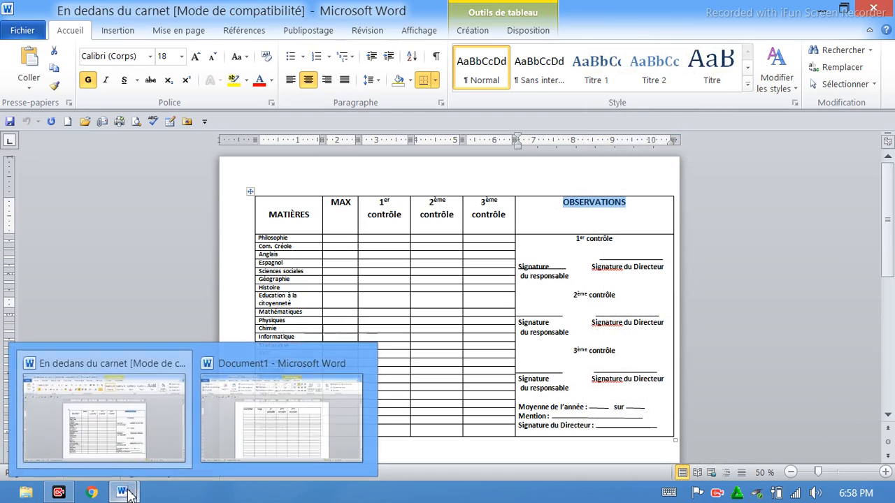
click(272, 432)
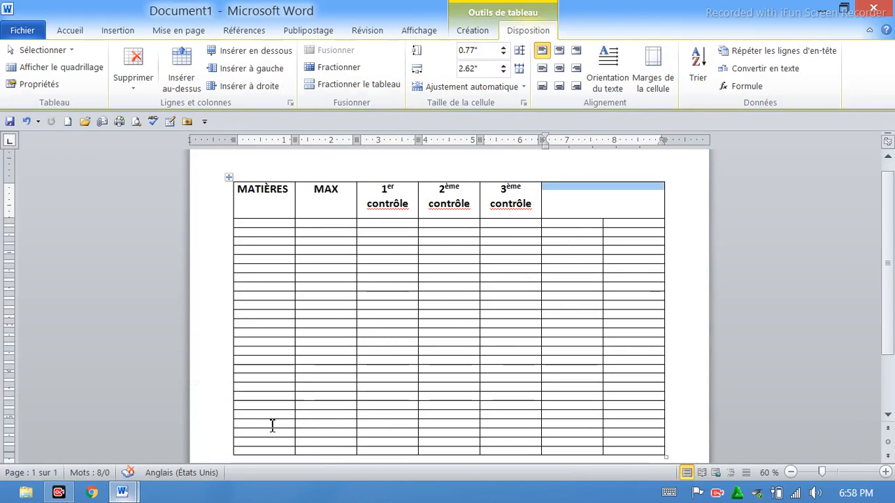
right_click(570, 223)
right_click(570, 193)
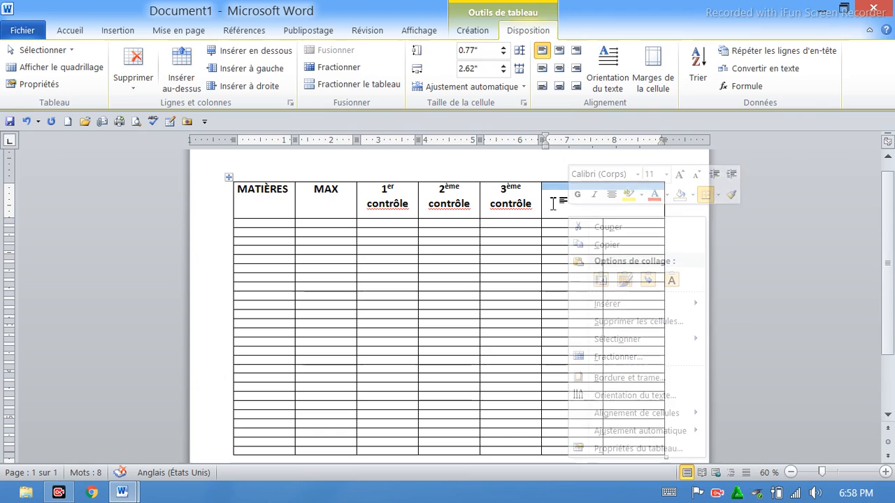
click(565, 194)
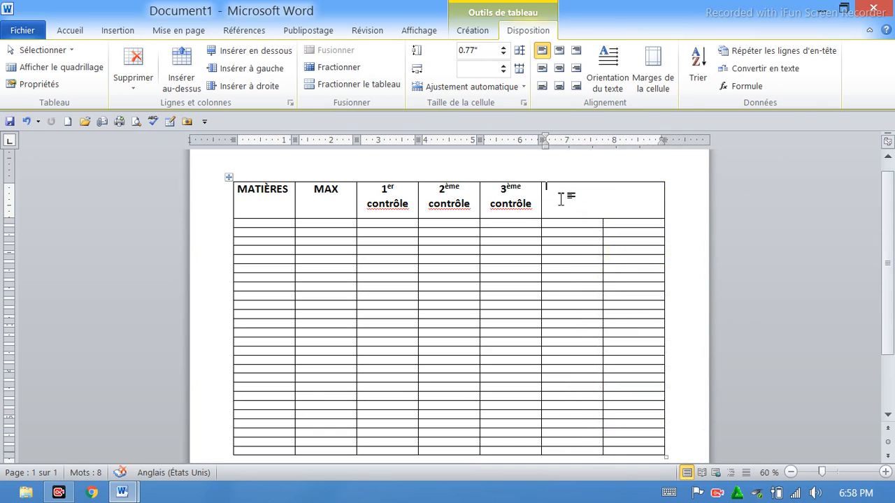
right_click(564, 193)
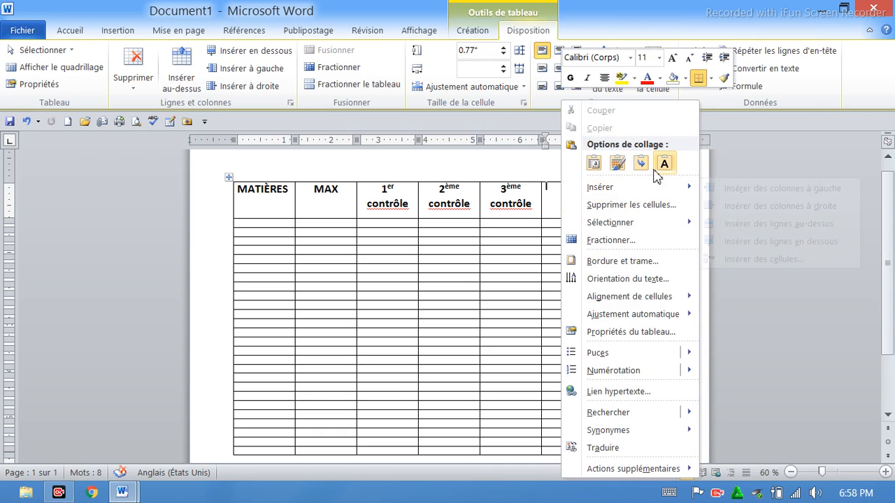
click(618, 164)
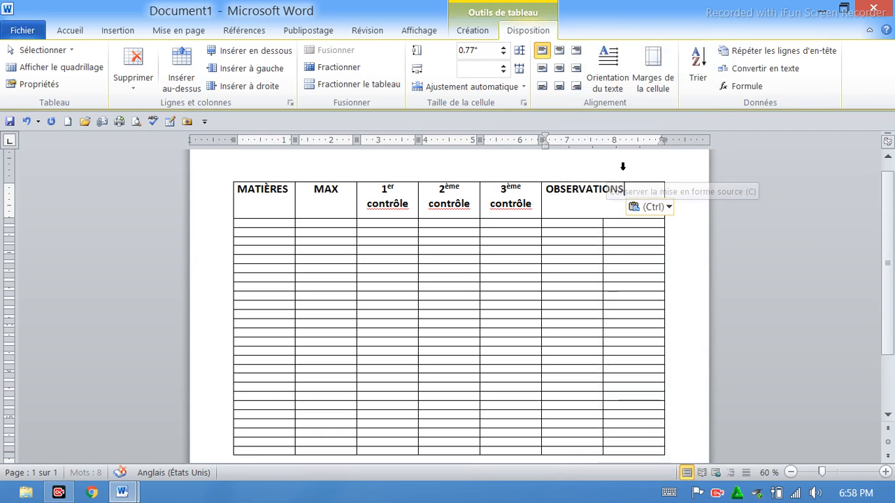
- Copy the first-column entries from "Philosophie" to "ABSENCES" in "En dedans du carnet", for the rows under "MATIÈRES" in Document1
click(269, 224)
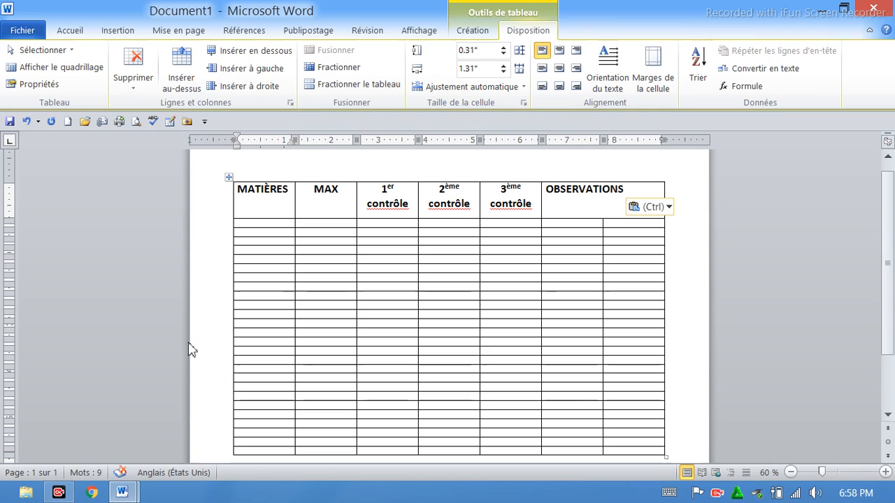
mouse_move(128, 495)
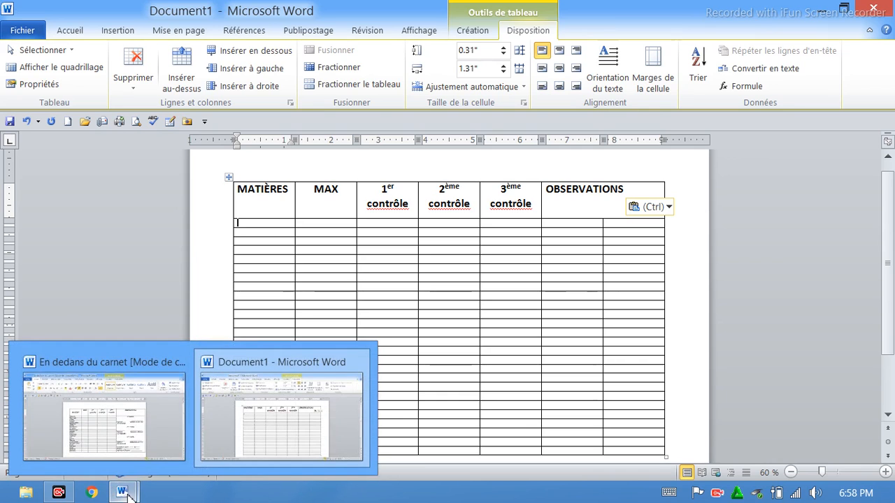
click(123, 430)
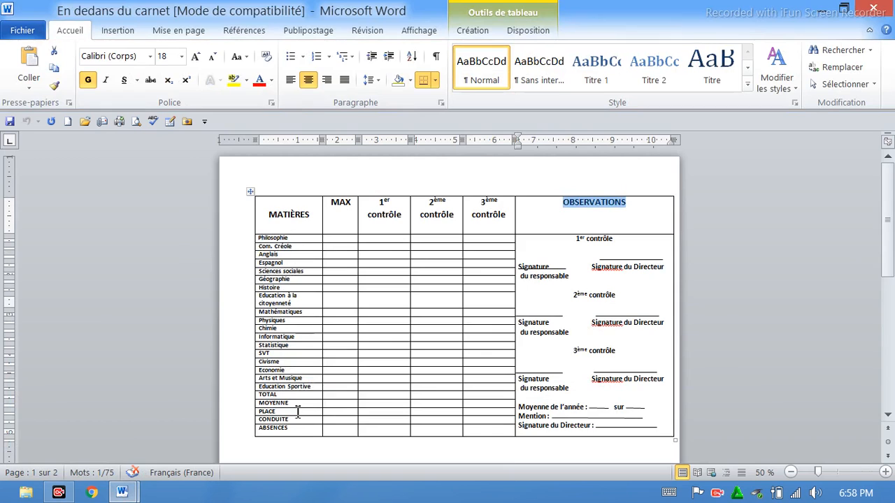
drag(297, 433, 287, 238)
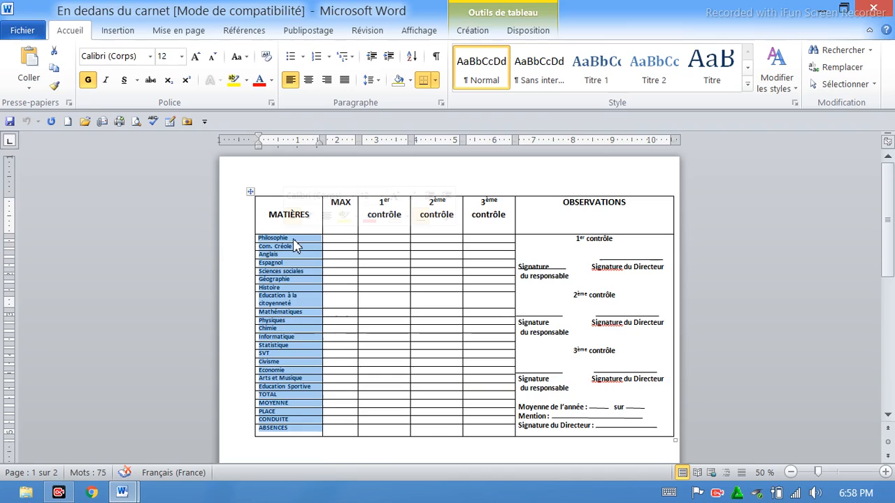
right_click(294, 245)
click(340, 261)
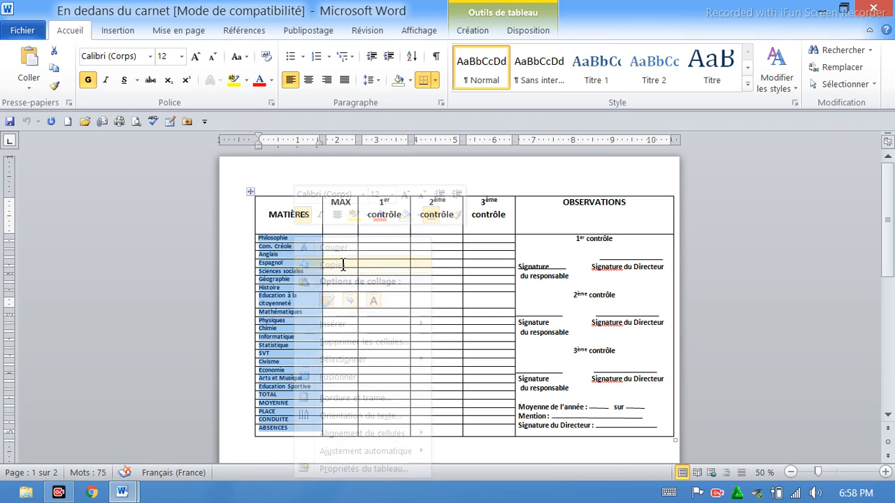
- Paste the copied subject entries into the first column of Document1's table under "MATIÈRES", replacing the cells
mouse_move(122, 492)
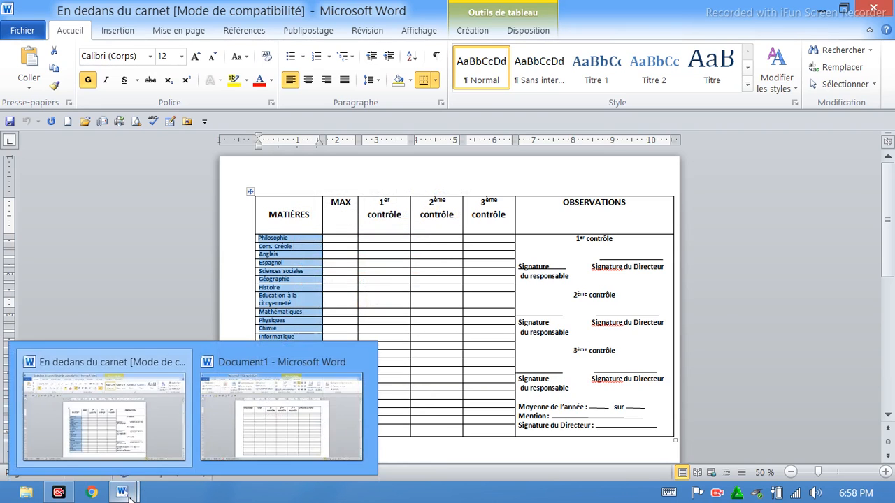
click(285, 416)
right_click(266, 227)
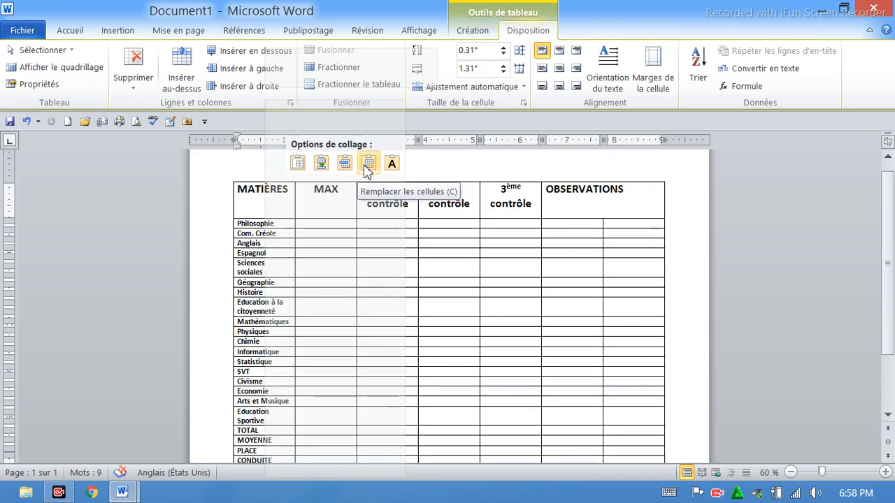
click(369, 164)
scroll(340, 265, down, 3)
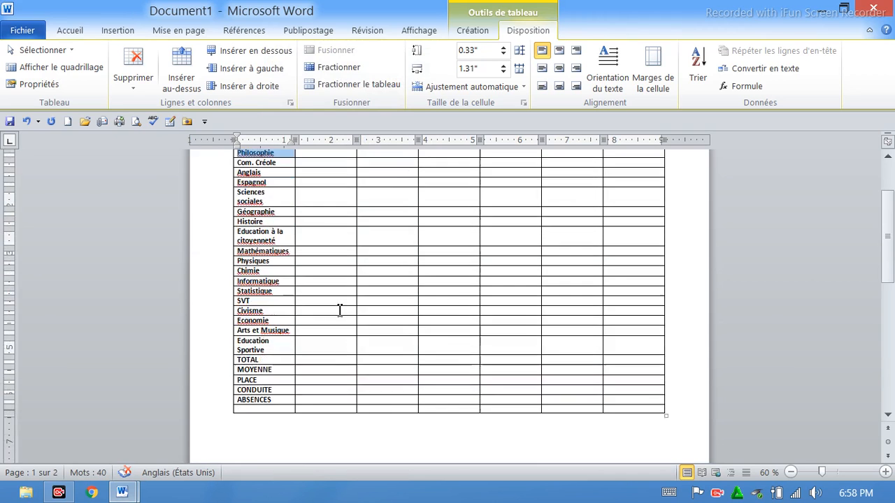
- Delete an empty table row below "ABSENCES" in Document1
scroll(339, 311, down, 1)
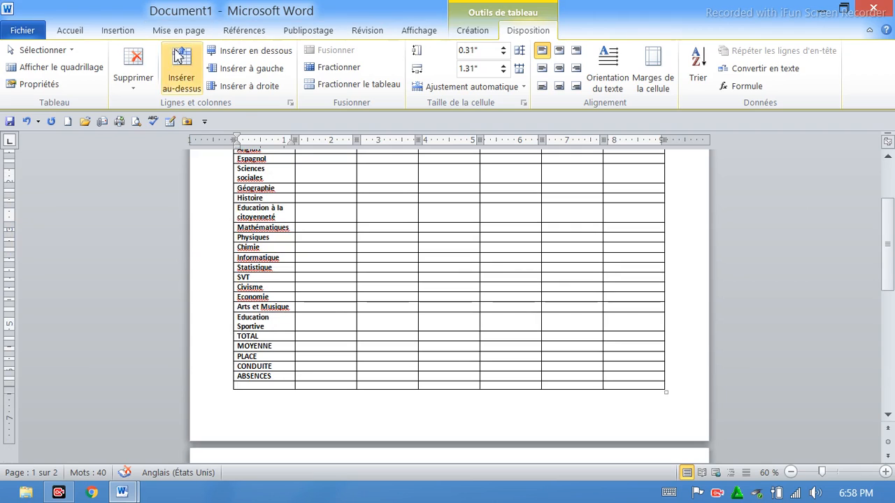
click(133, 78)
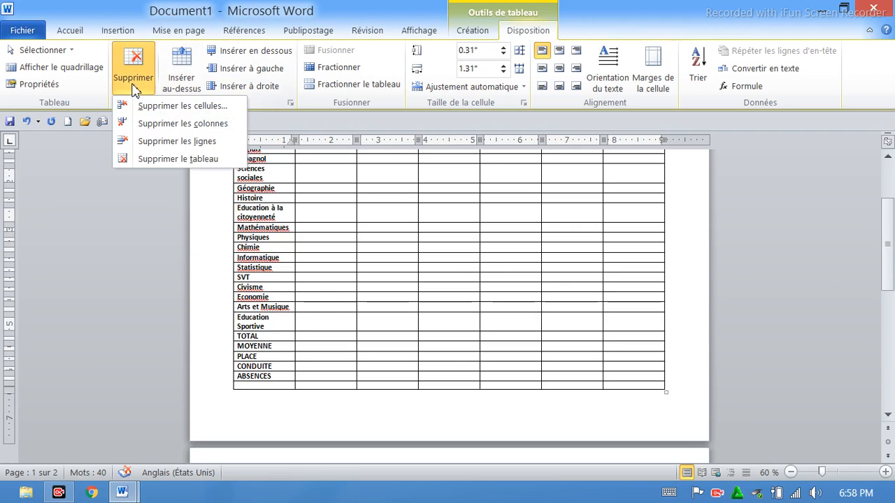
click(168, 141)
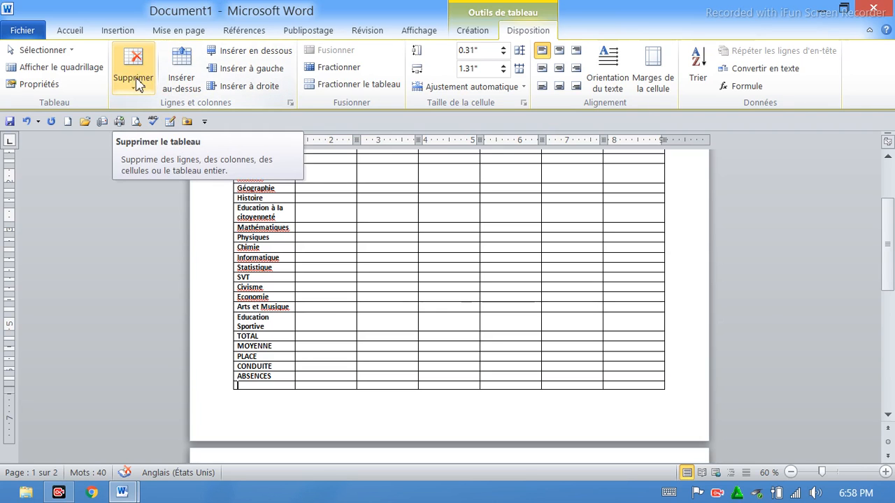
scroll(296, 118, up, 2)
scroll(314, 180, down, 2)
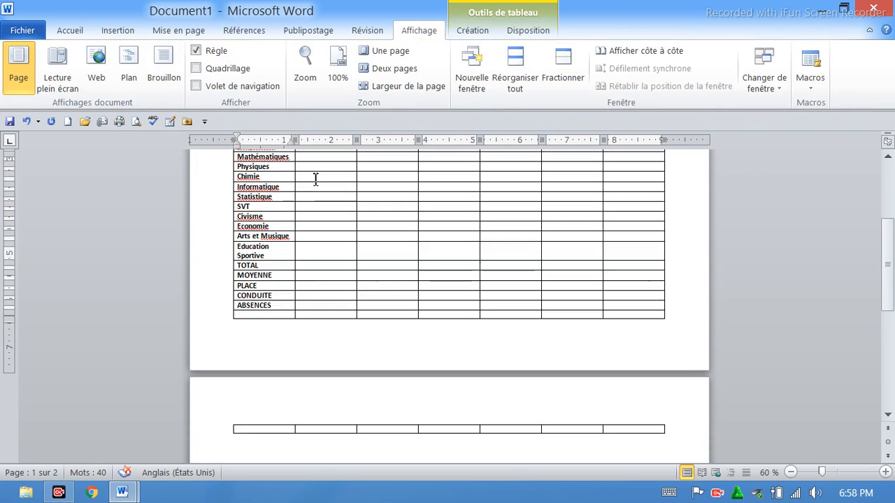
scroll(315, 181, up, 5)
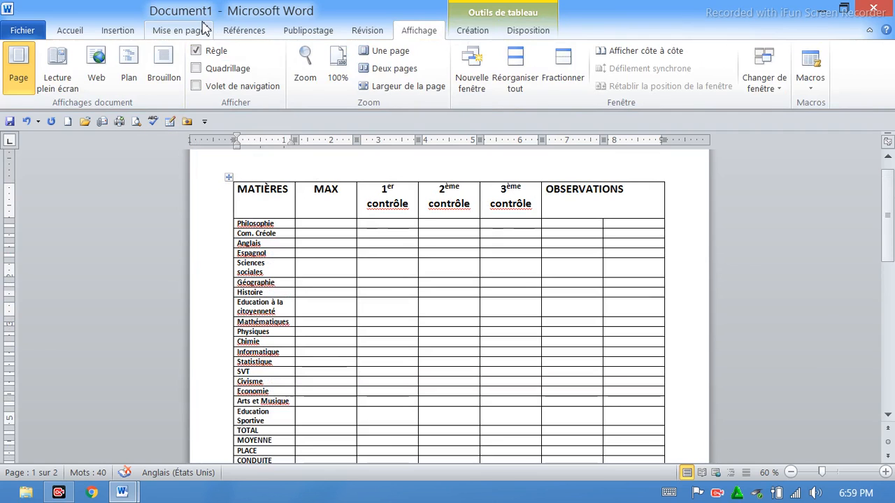
- Delete the remaining empty rows below "ABSENCES", including the one on the second page, so the table ends at "ABSENCES"
click(178, 30)
scroll(282, 306, down, 4)
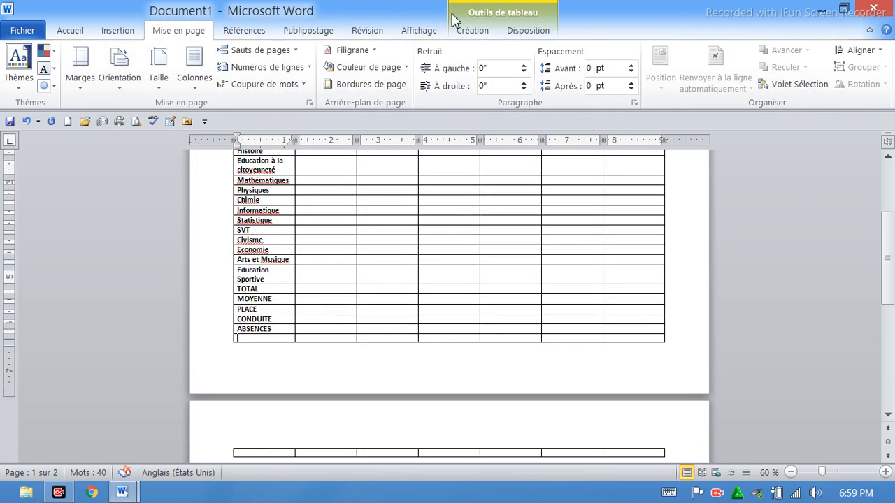
click(511, 30)
click(134, 93)
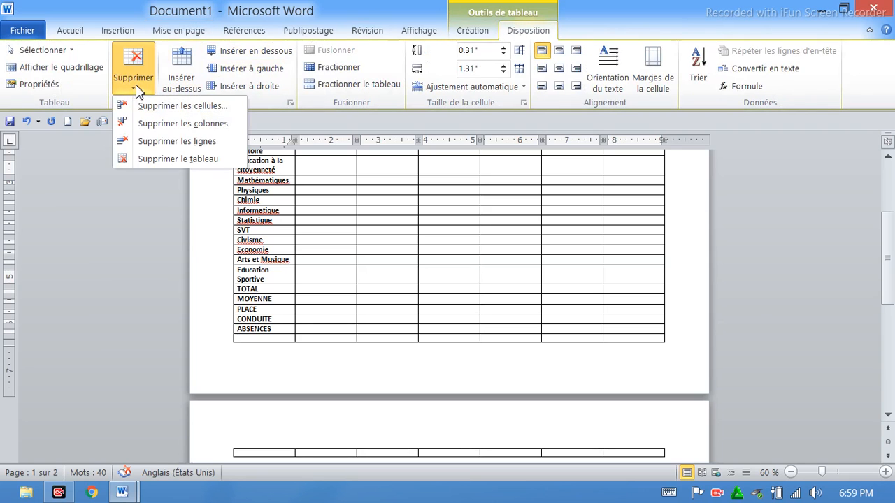
click(180, 142)
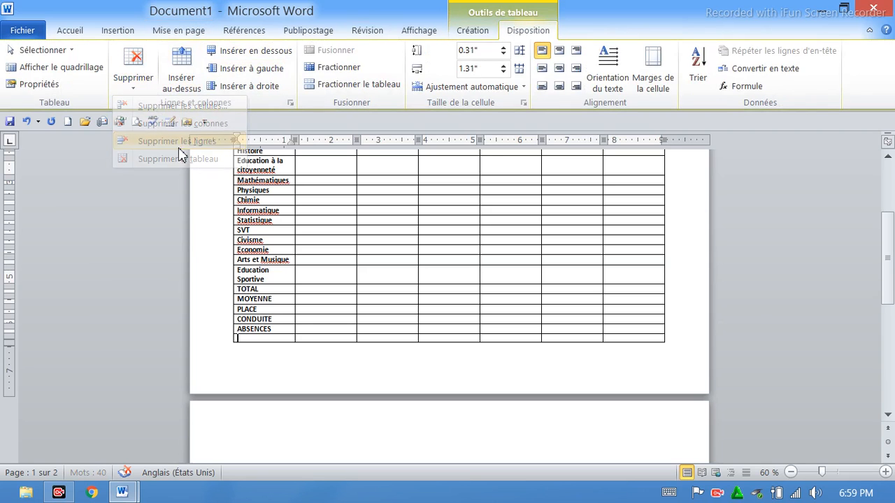
click(135, 89)
click(181, 143)
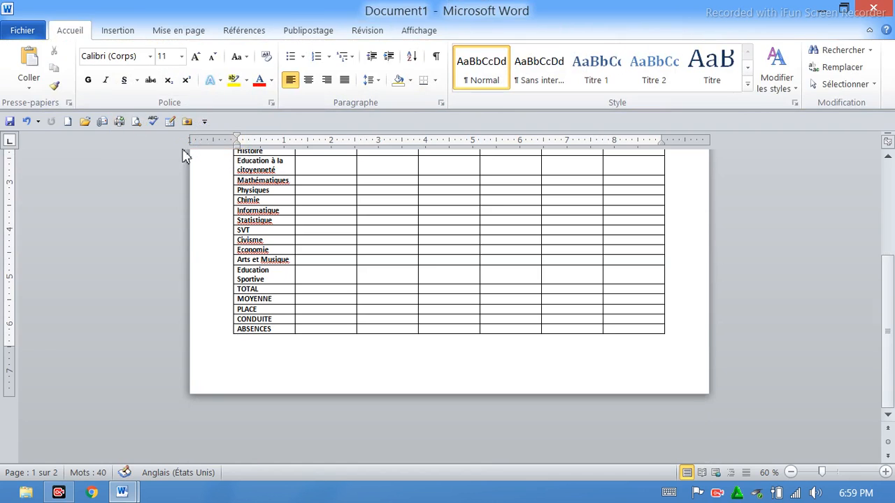
scroll(290, 292, up, 5)
scroll(289, 294, down, 2)
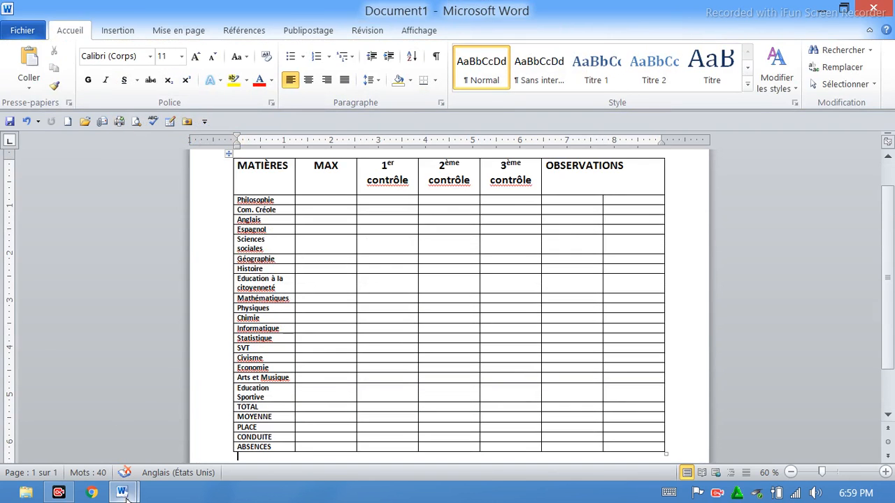
- Copy the full content of the cell under "OBSERVATIONS" in "En dedans du carnet", from "1er contrôle" to "Signature du Directeur"
mouse_move(126, 495)
click(115, 430)
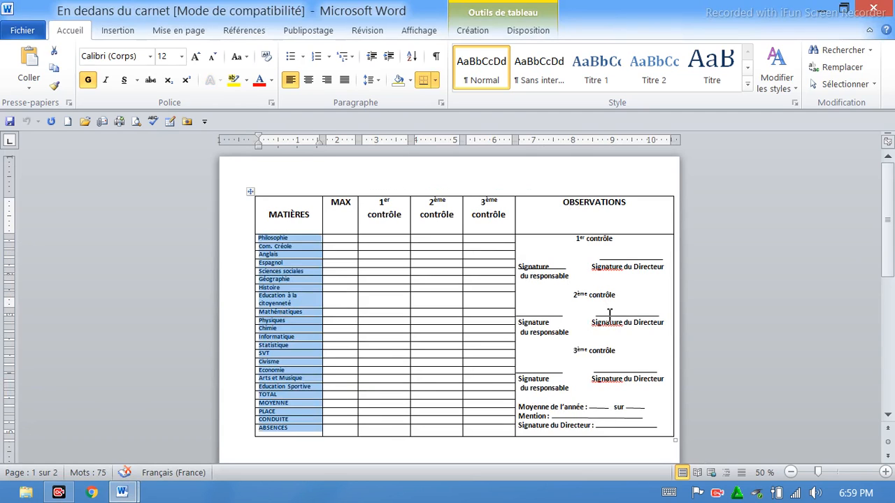
scroll(618, 346, down, 1)
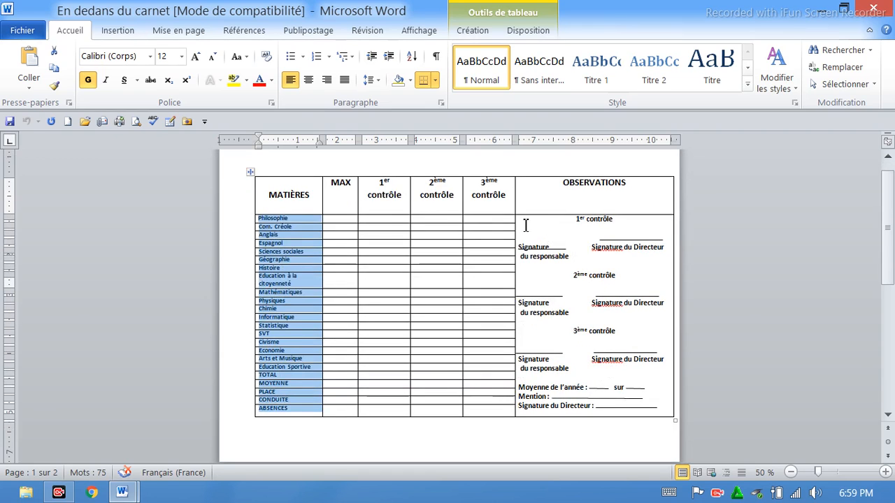
mouse_move(525, 225)
mouse_down()
mouse_move(620, 256)
mouse_move(609, 358)
mouse_move(638, 408)
mouse_up()
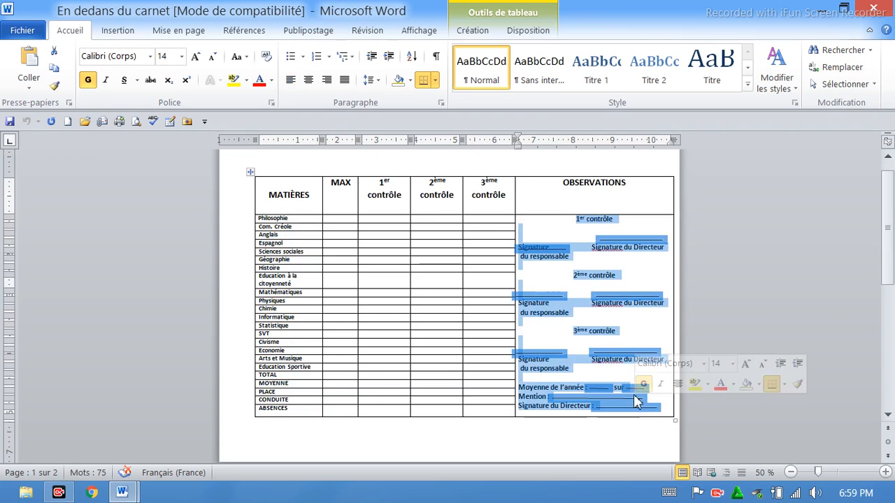
right_click(597, 225)
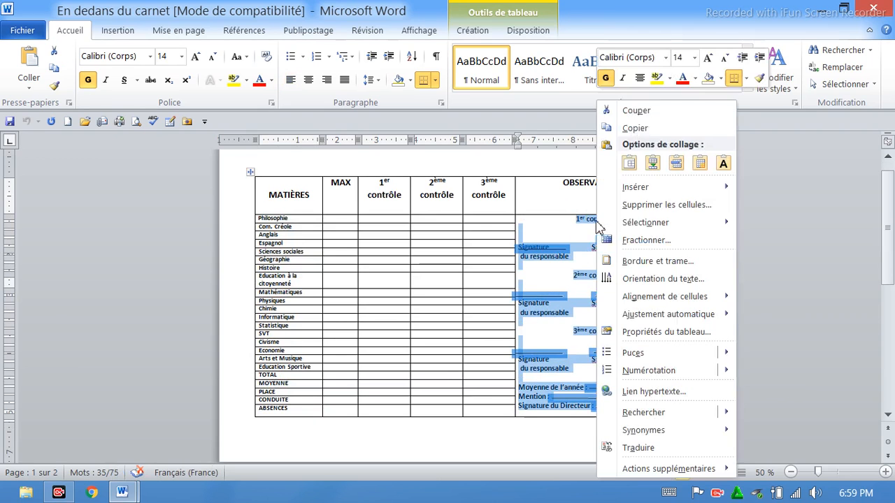
click(647, 129)
- Merge all cells of the last two columns below "OBSERVATIONS" in Document1, from "Philosophie" to "ABSENCES", into one cell
mouse_move(133, 493)
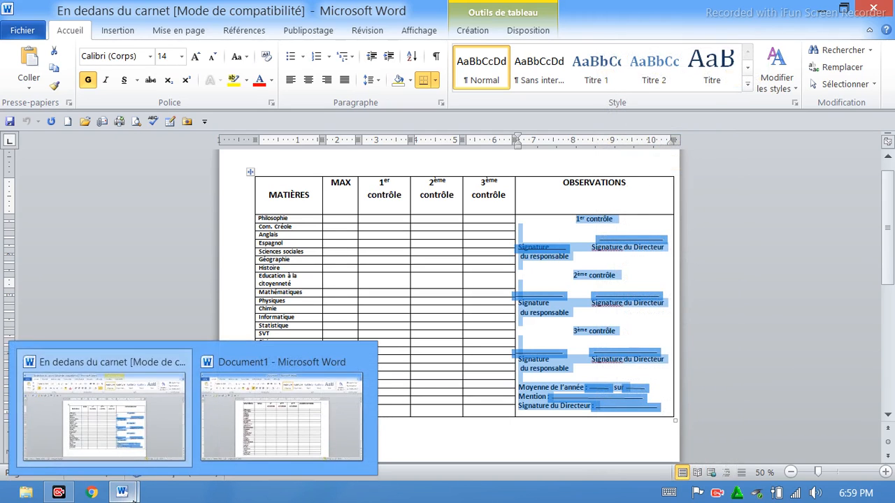
click(299, 433)
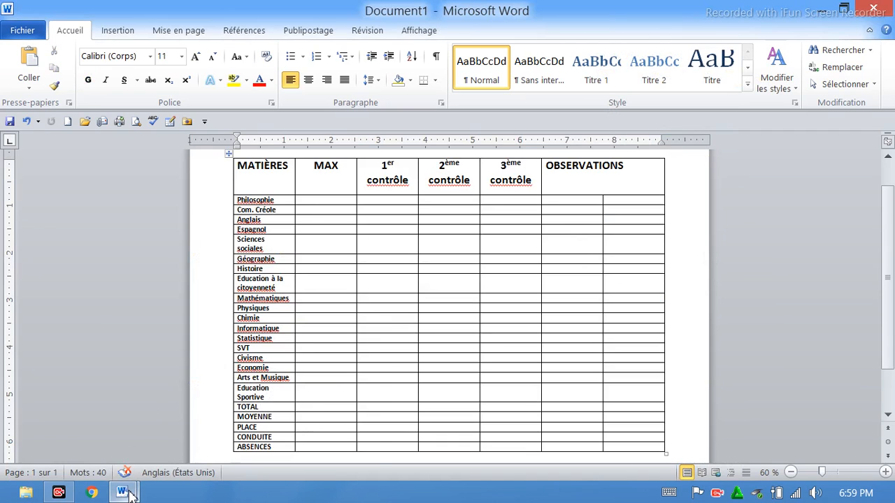
mouse_move(126, 494)
click(128, 439)
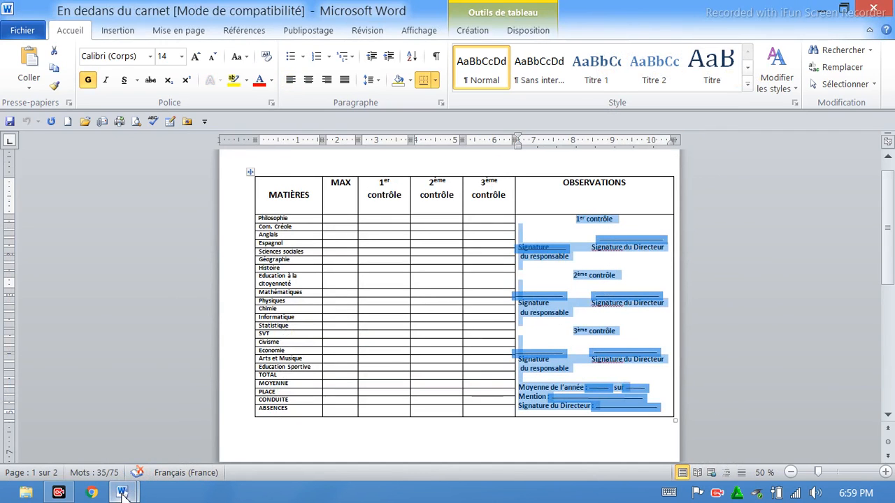
mouse_move(124, 491)
click(225, 442)
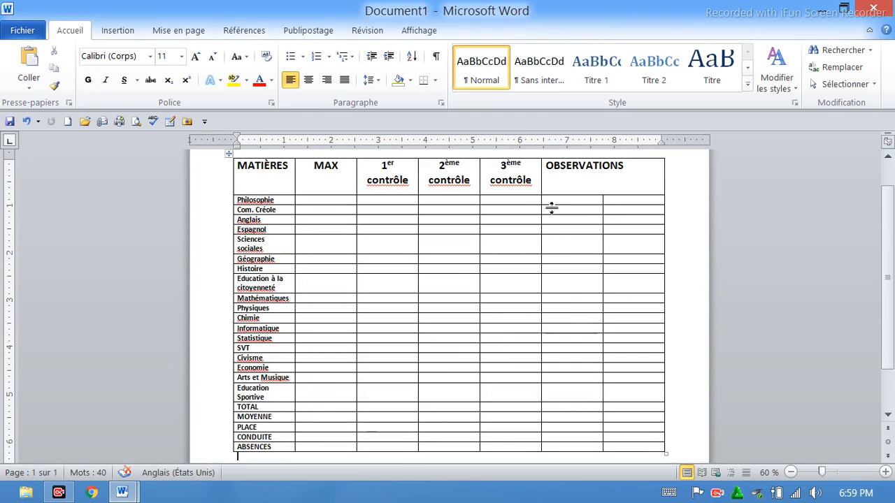
drag(550, 201, 632, 445)
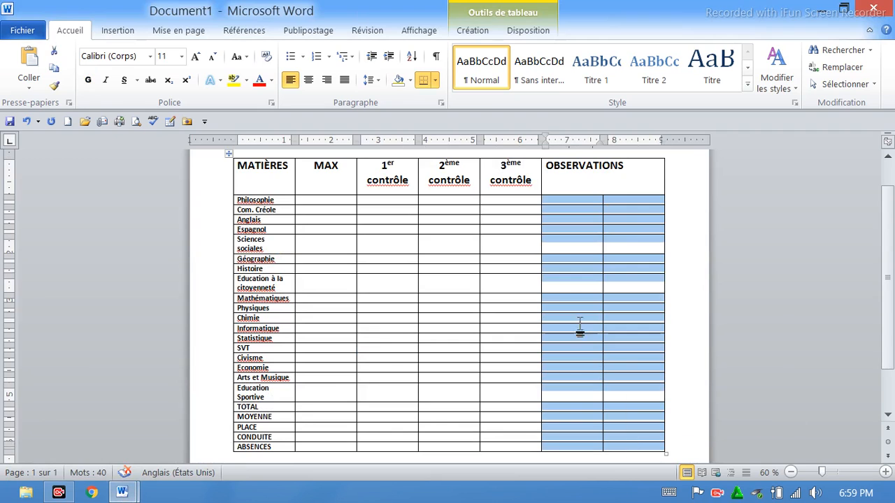
click(537, 32)
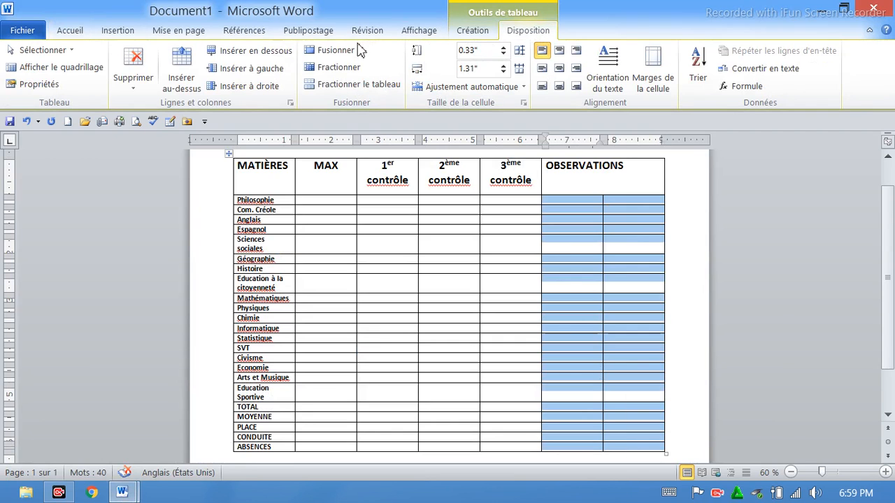
click(337, 50)
- Paste the copied signature block into the merged cell under "OBSERVATIONS", merging the formatting
right_click(598, 205)
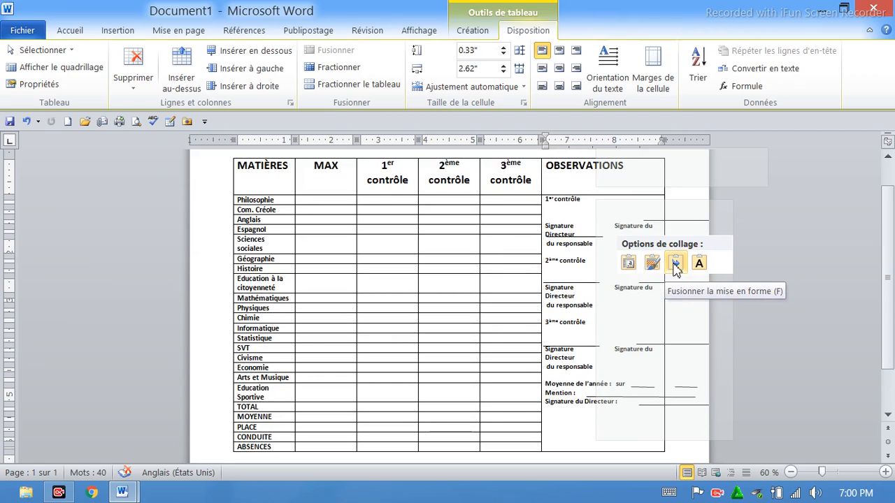
click(675, 268)
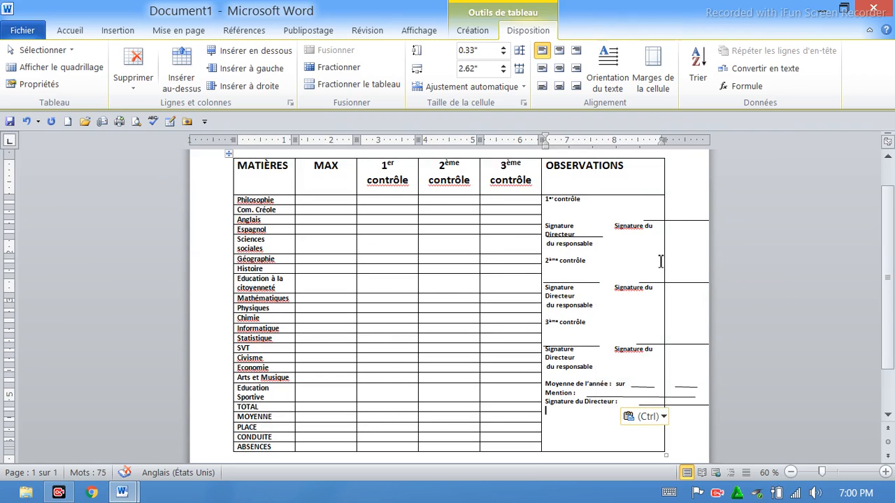
scroll(660, 266, down, 2)
scroll(660, 272, up, 2)
scroll(659, 274, up, 1)
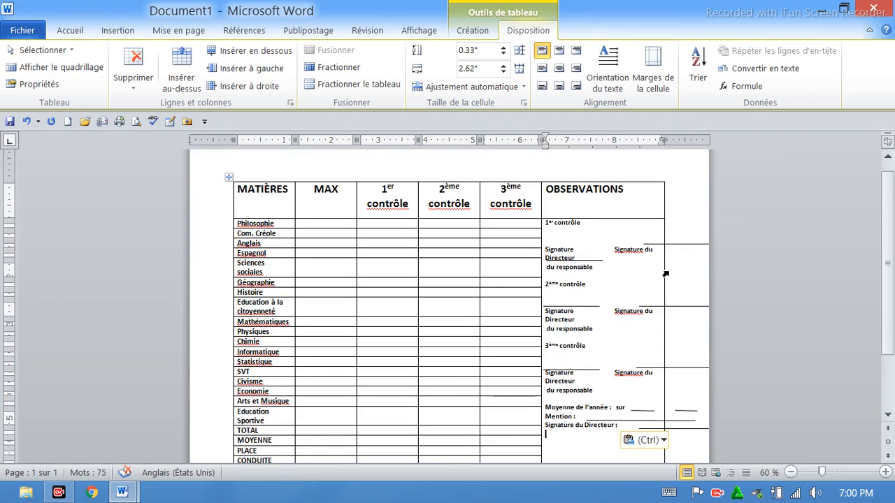
- Shift the table to the page's left edge and widen the "OBSERVATIONS" column nearly to the right edge, enclosing the signature lines
drag(665, 272, 696, 271)
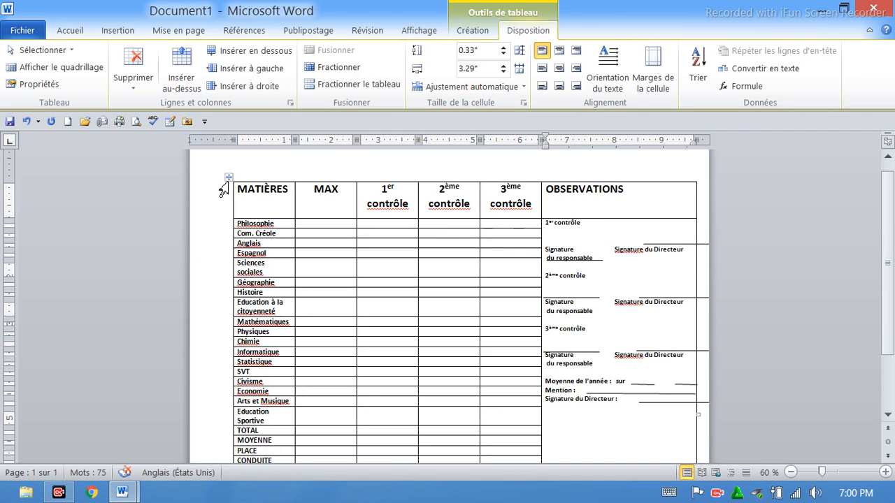
drag(229, 178, 191, 177)
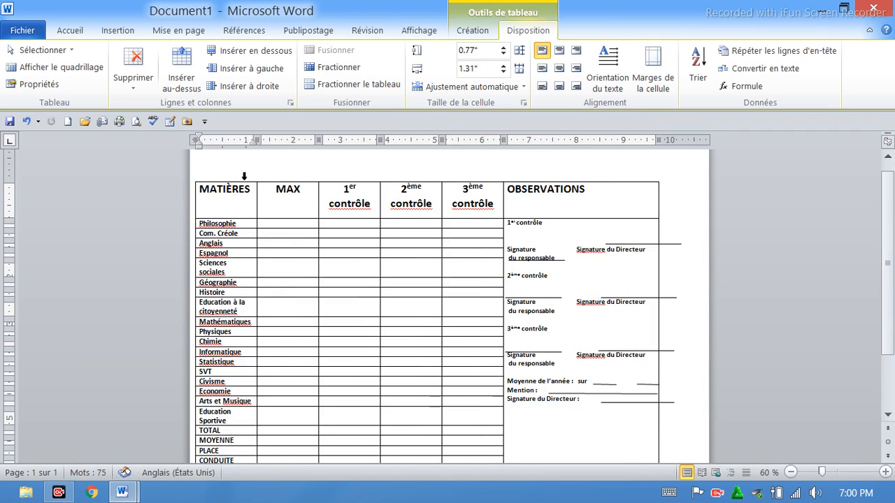
scroll(610, 257, down, 1)
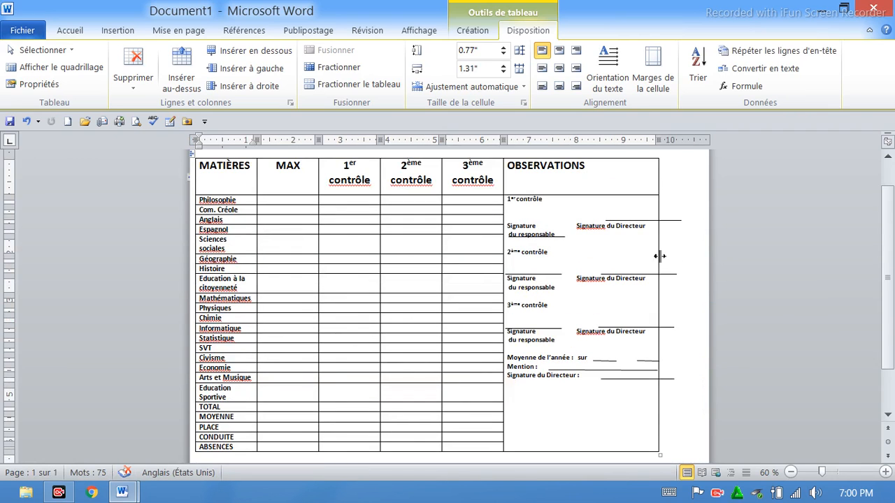
drag(660, 256, 701, 254)
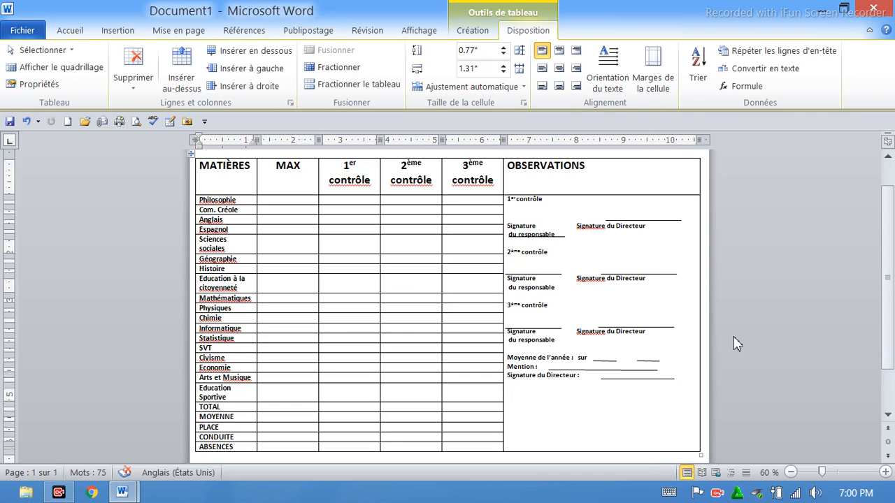
- Compare the layout of the "OBSERVATIONS" content in Document1 with the original in "En dedans du carnet"
scroll(741, 350, down, 1)
click(586, 337)
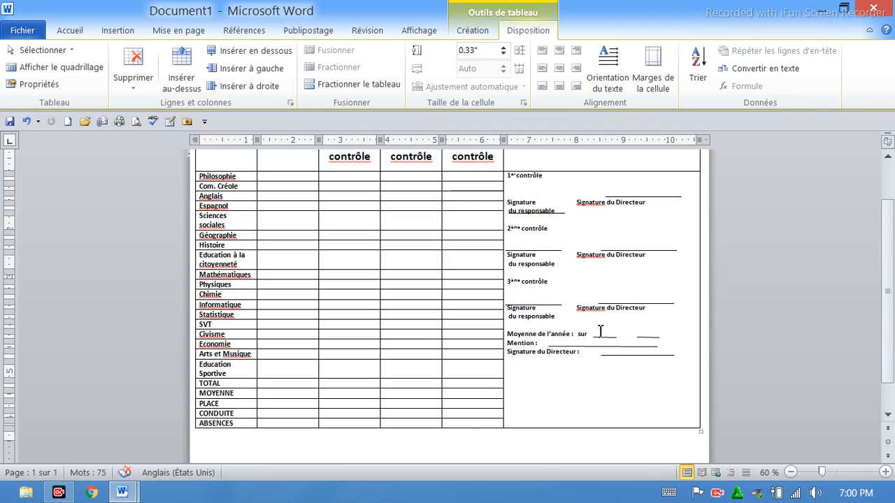
scroll(600, 331, down, 1)
scroll(608, 333, up, 4)
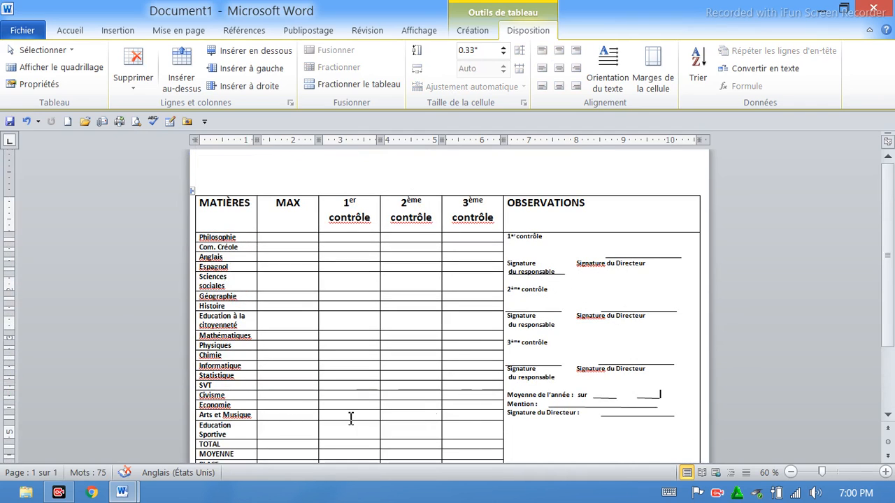
mouse_move(122, 493)
click(133, 441)
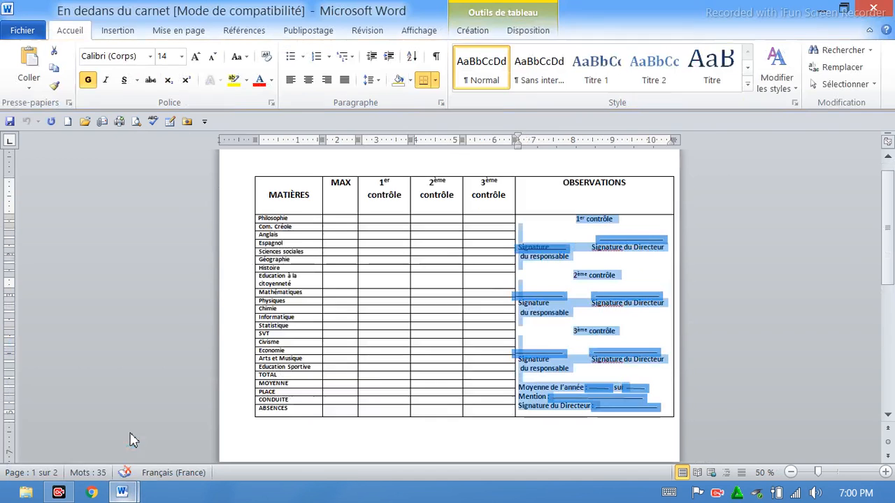
click(614, 280)
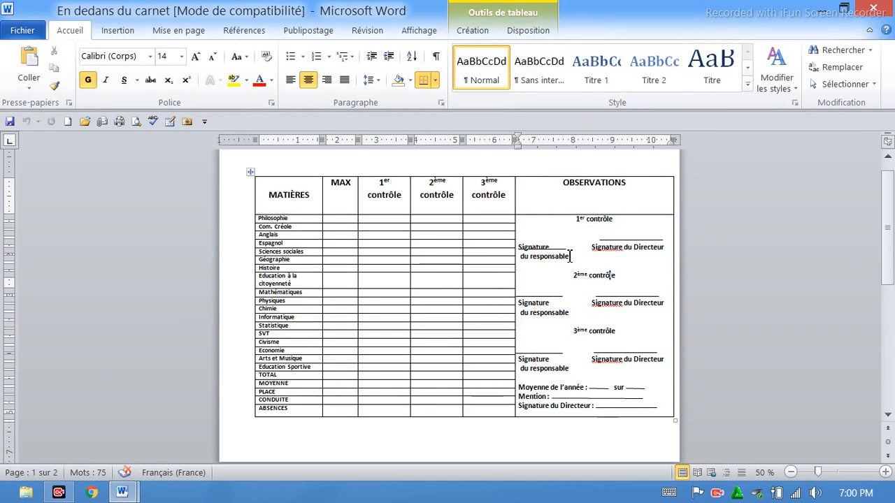
mouse_move(129, 493)
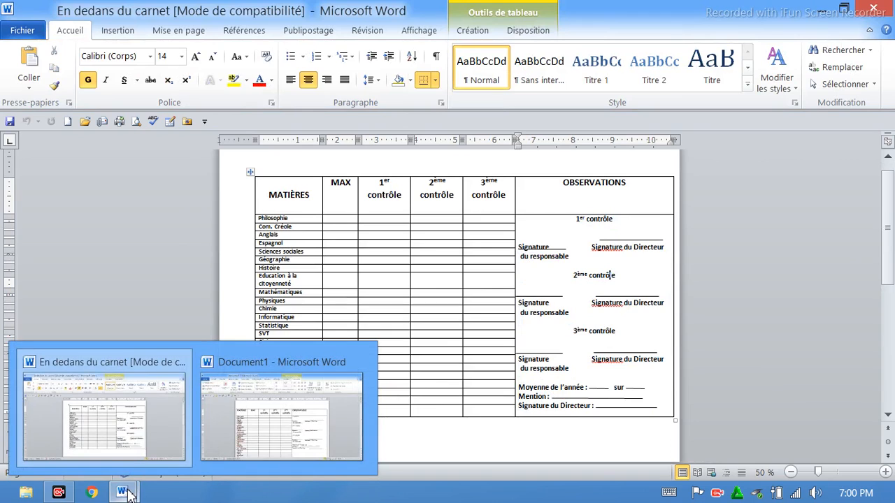
- In "En dedans du carnet", raise the responsable's signature line under "1er contrôle" so it sits just above the word "Signature"
click(134, 439)
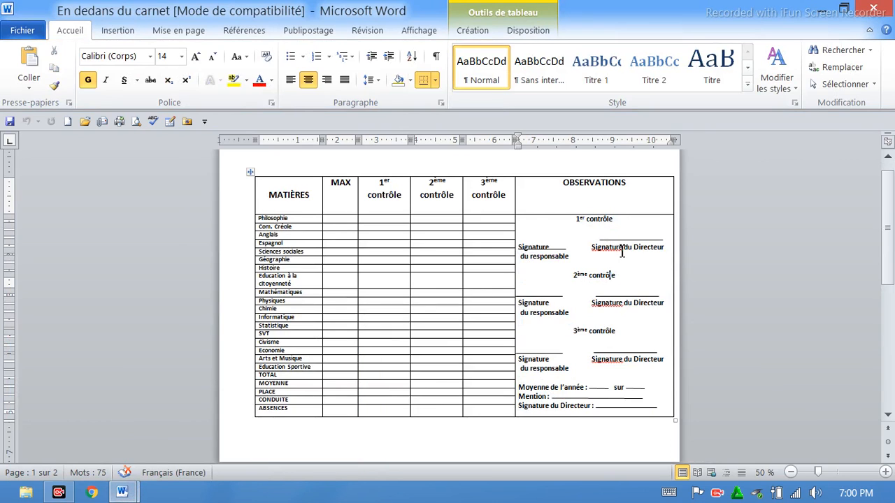
click(558, 248)
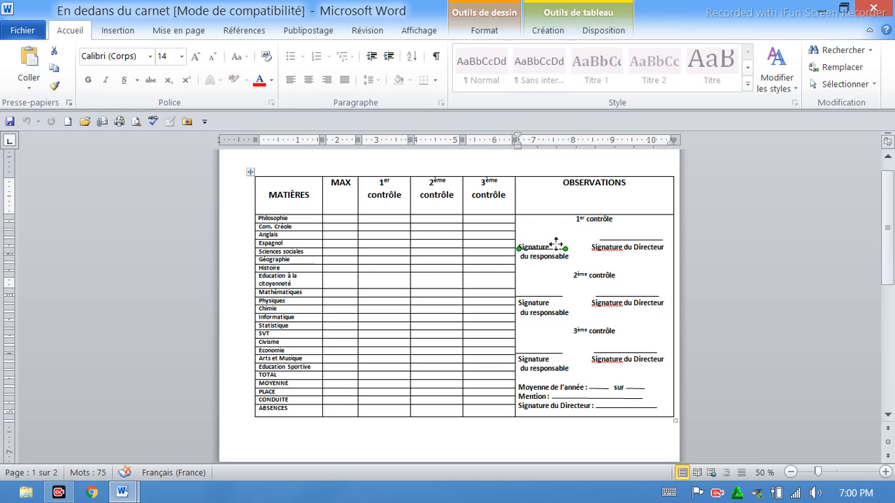
drag(556, 244, 557, 243)
- Switch to Document1 and raise the responsable's signature line under "1er contrôle" to just above "Signature du responsable"
mouse_move(124, 496)
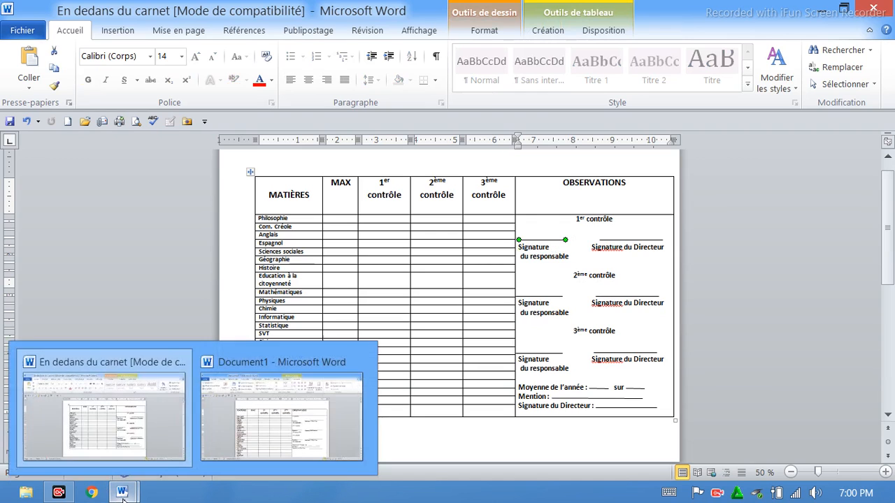
click(274, 431)
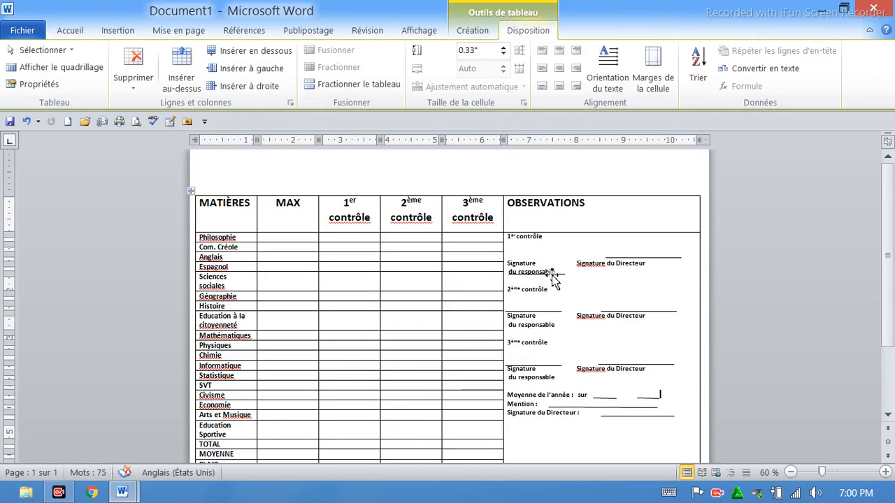
drag(557, 273, 552, 258)
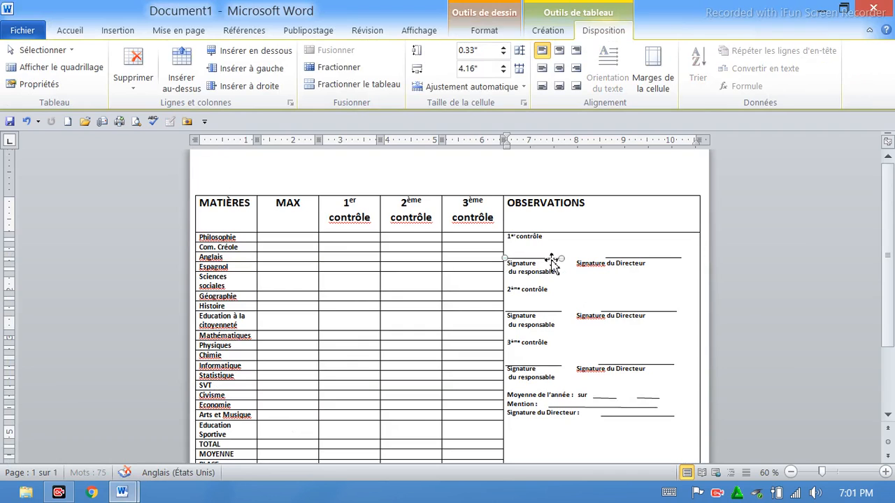
click(586, 286)
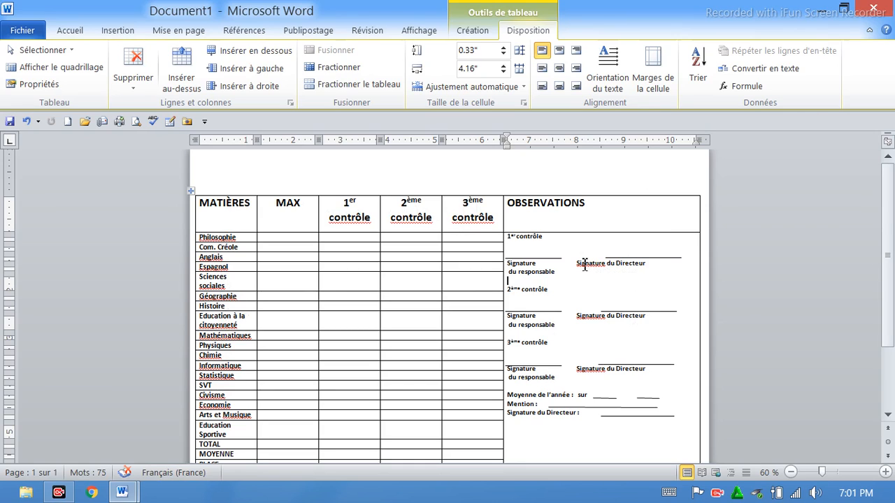
click(544, 260)
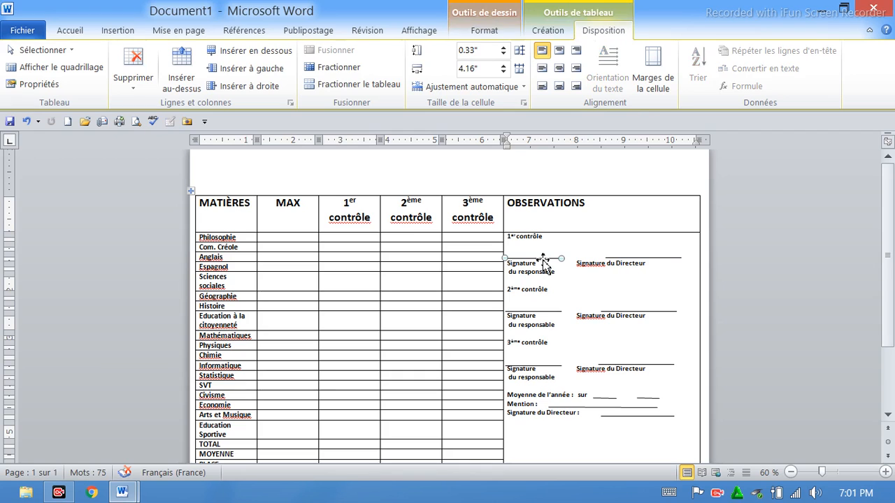
click(119, 30)
click(242, 84)
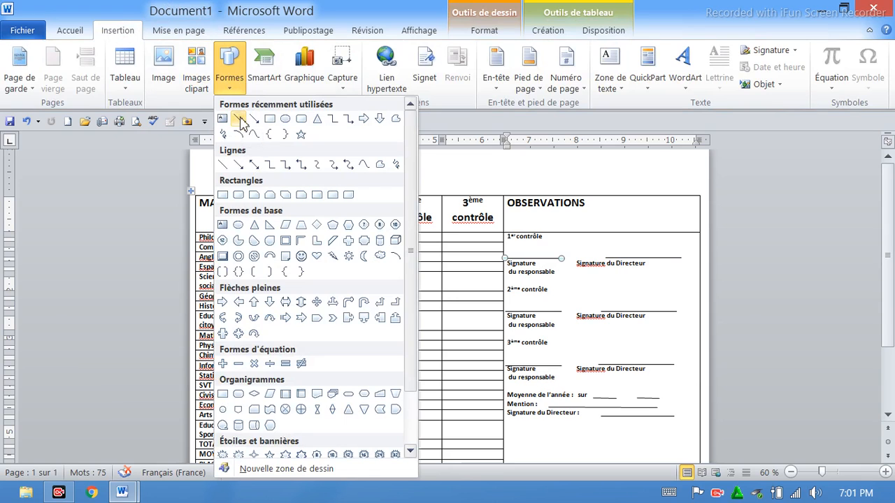
click(569, 286)
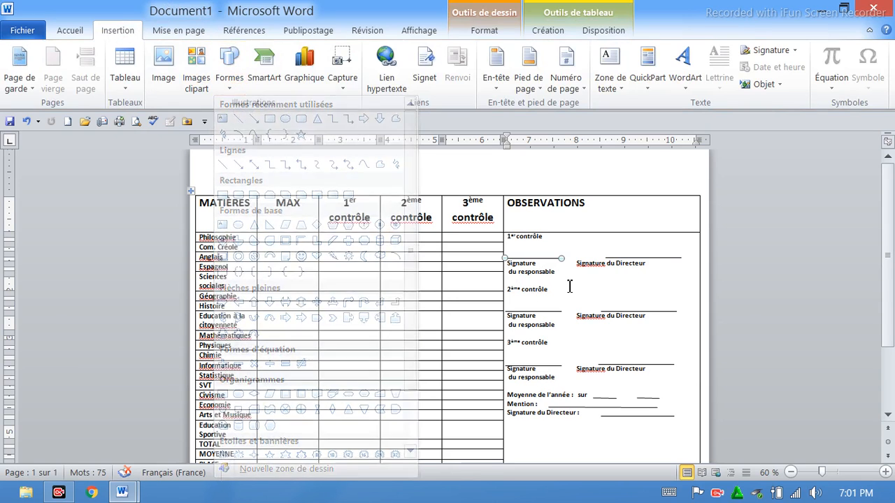
click(567, 278)
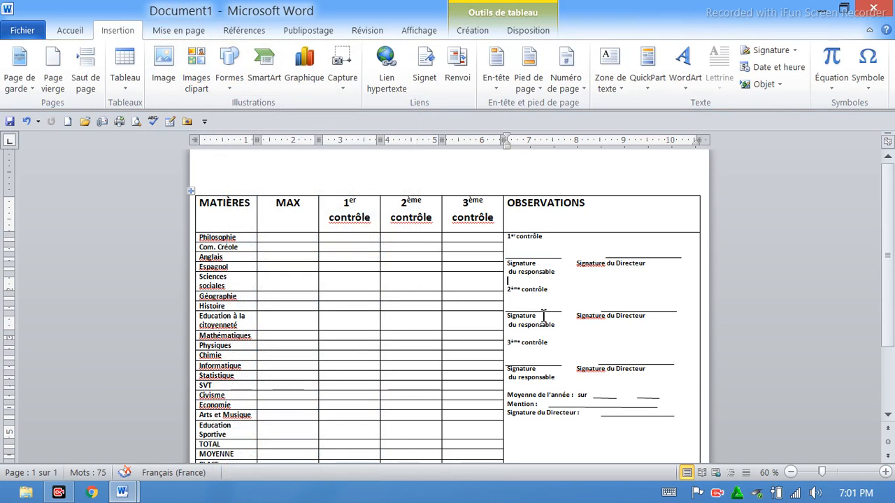
- Nudge both signature lines under "3ème contrôle" slightly upward, clear of the responsable and Directeur labels
click(542, 366)
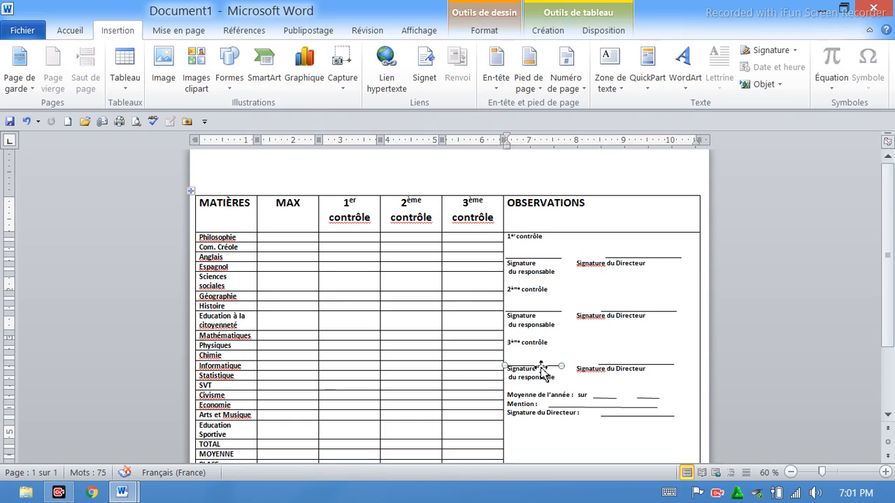
drag(542, 367, 542, 366)
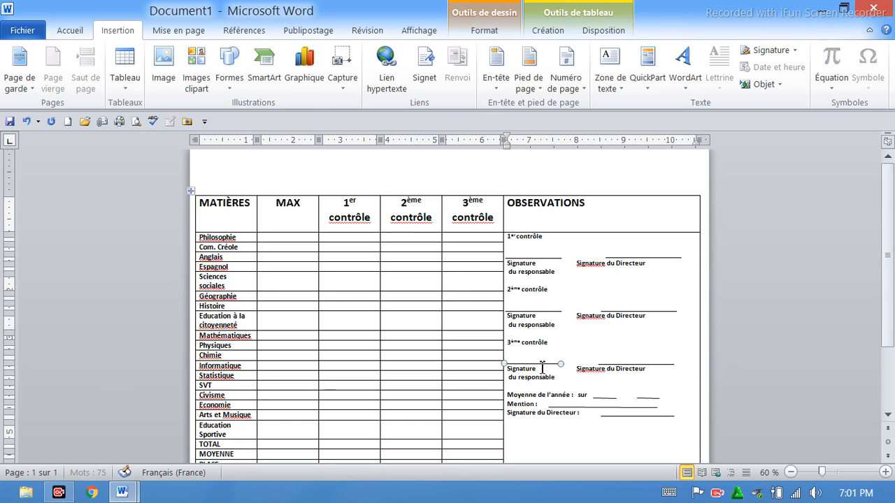
click(576, 357)
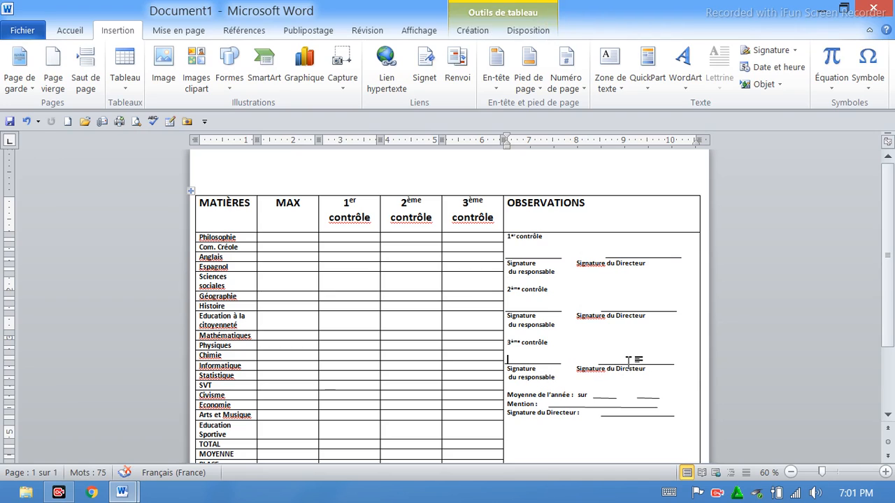
click(650, 371)
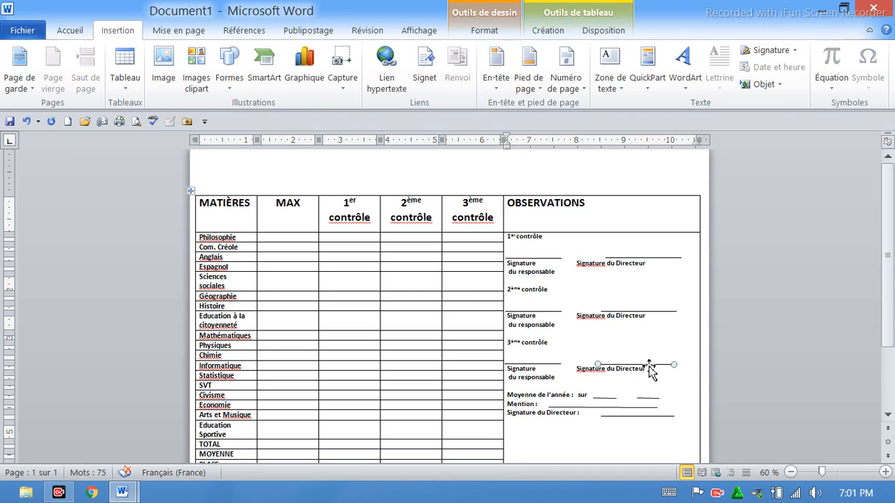
key(Up)
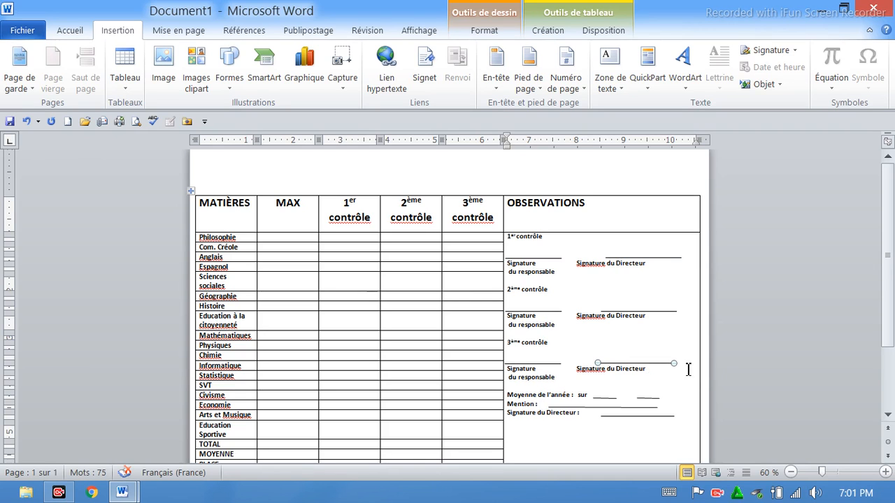
click(687, 369)
- Review the whole table from the headings to "ABSENCES" and check the page layout in print preview
scroll(607, 226, down, 3)
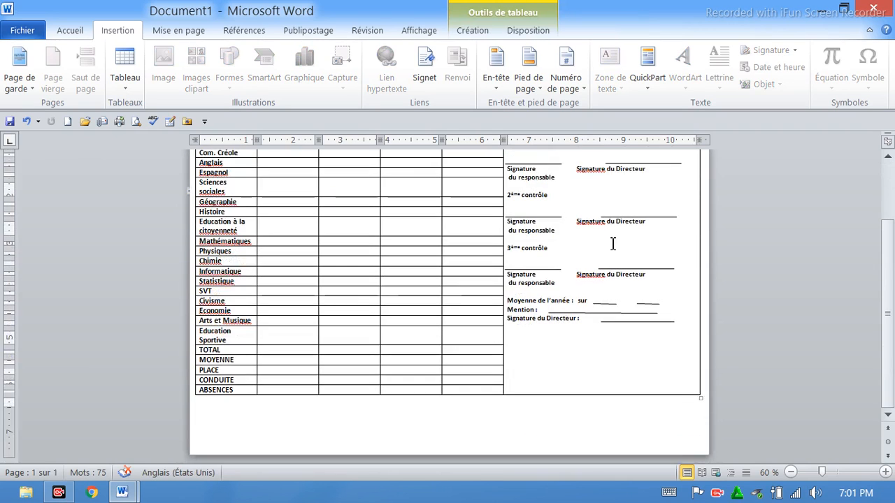
scroll(613, 242, up, 3)
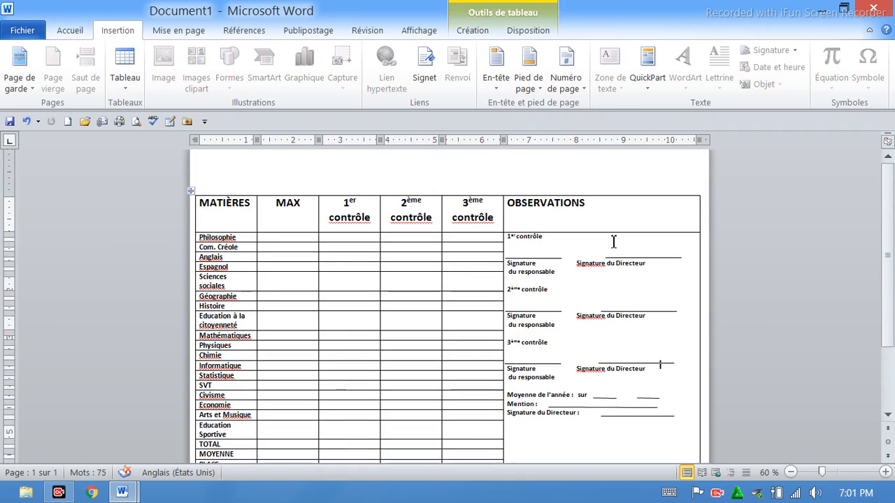
scroll(633, 241, up, 1)
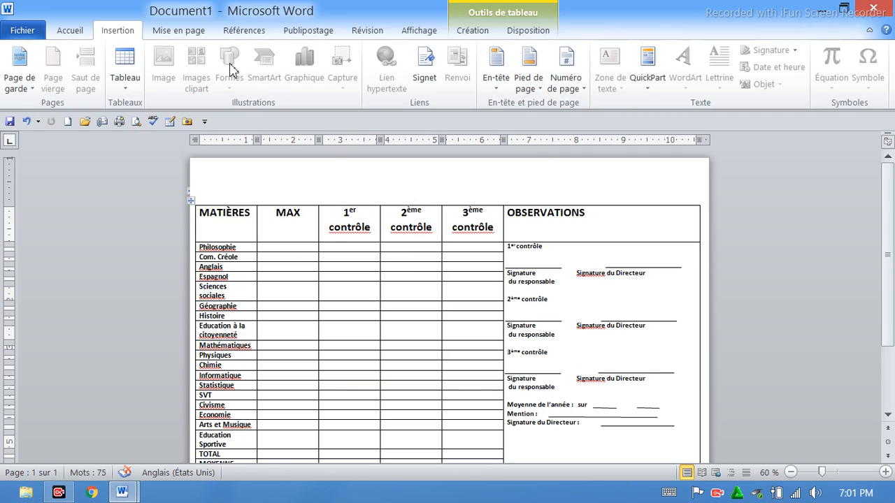
click(79, 32)
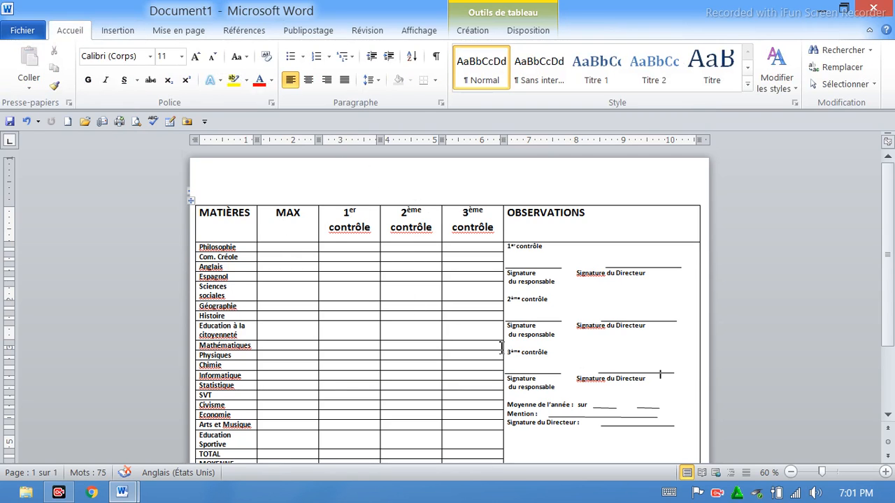
scroll(501, 348, down, 3)
scroll(501, 353, up, 3)
scroll(434, 202, down, 2)
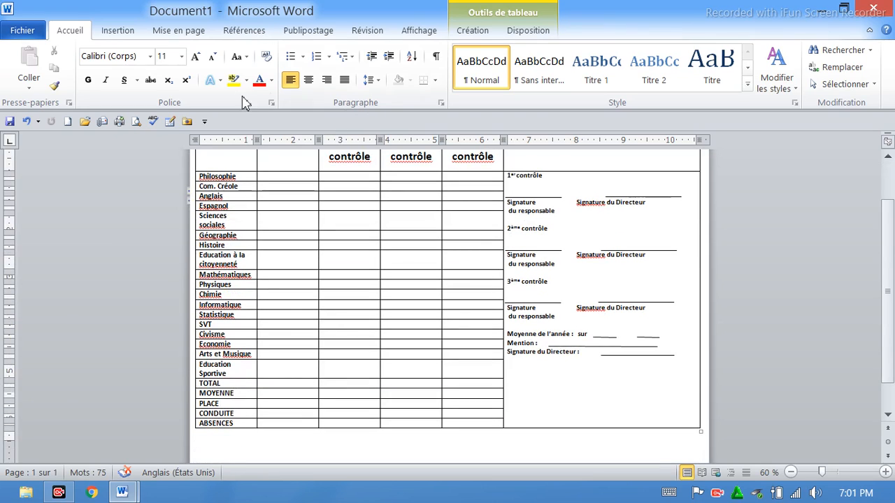
click(137, 122)
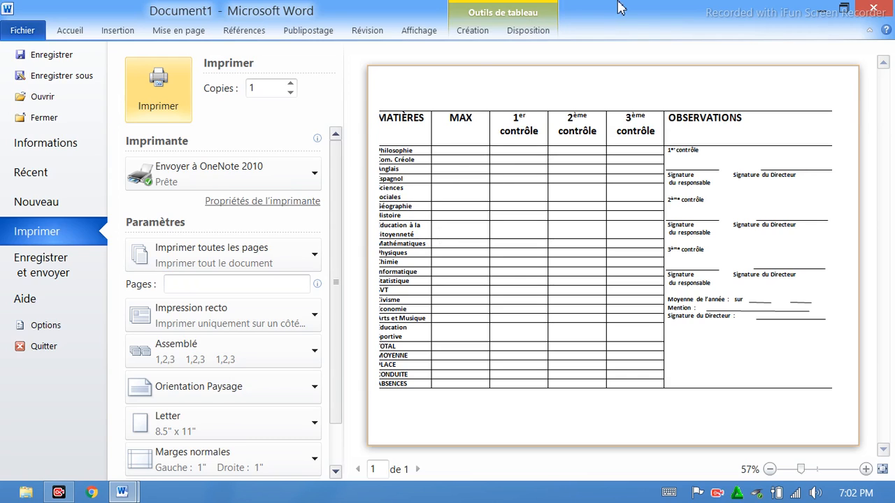
click(68, 32)
click(200, 30)
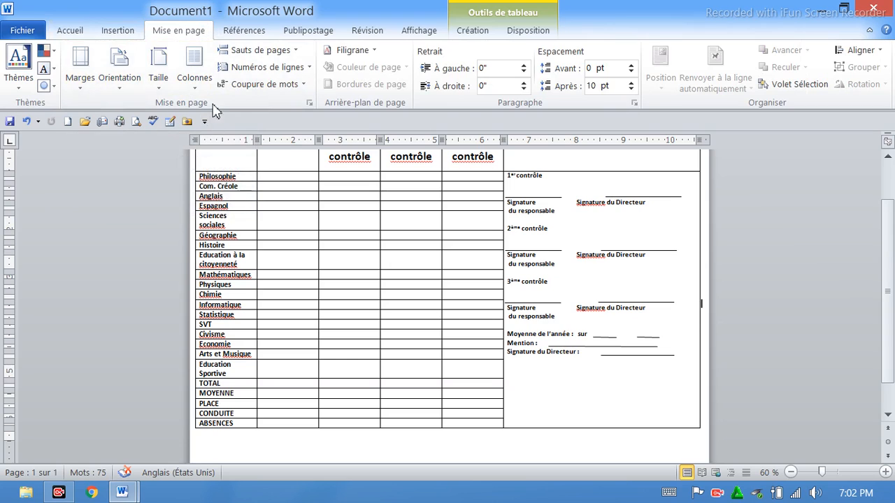
click(58, 493)
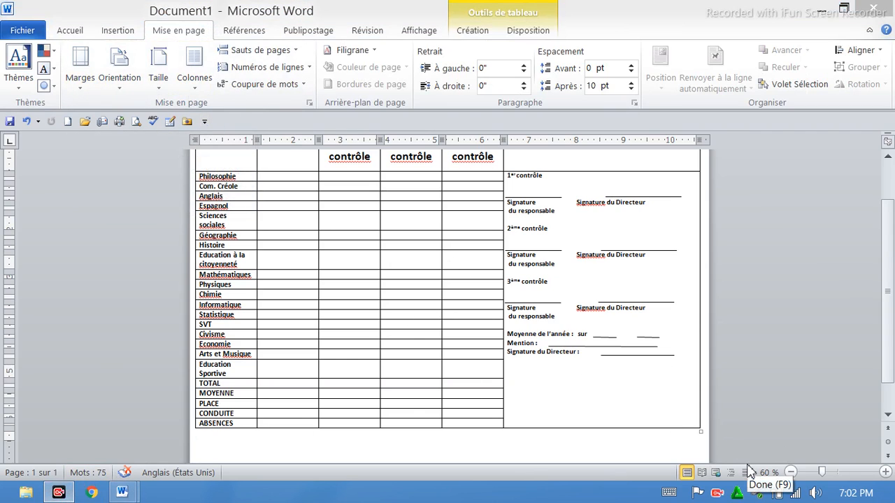